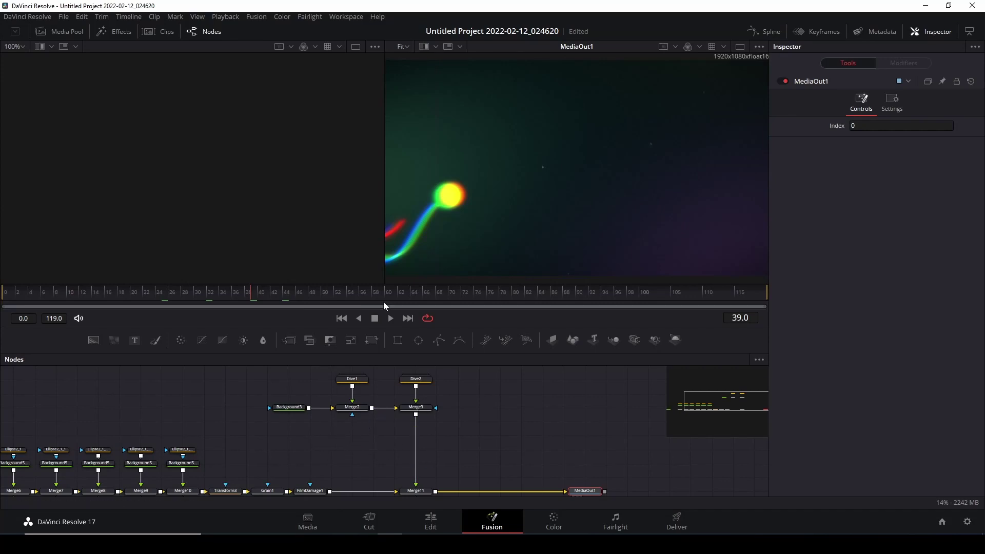
# Enlarge the node graph area and bring the Dive1 and Dive2 groups into view
pyautogui.moveTo(369, 281); pyautogui.dragTo(354, 178)
pyautogui.scroll(2, 298, 353)
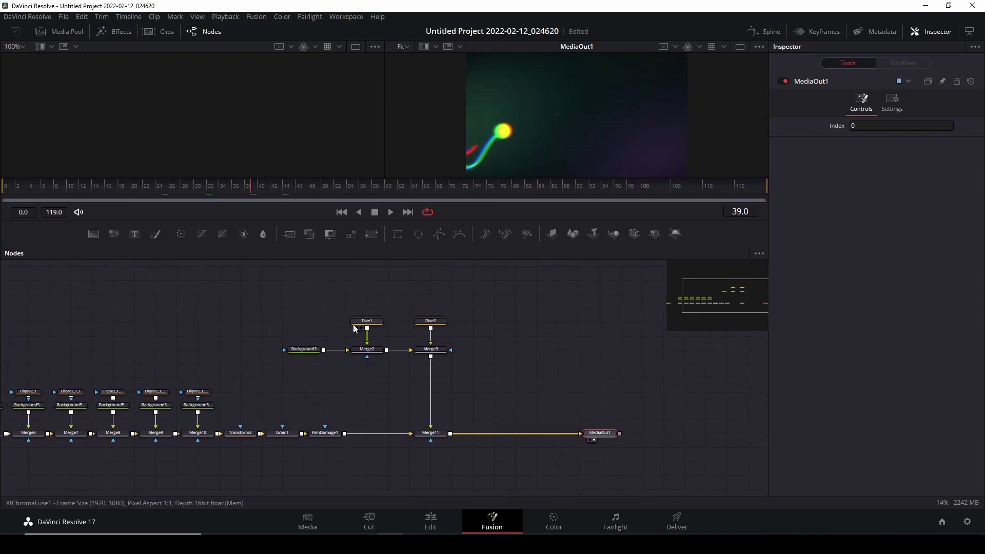
pyautogui.moveTo(344, 346); pyautogui.dragTo(343, 347)
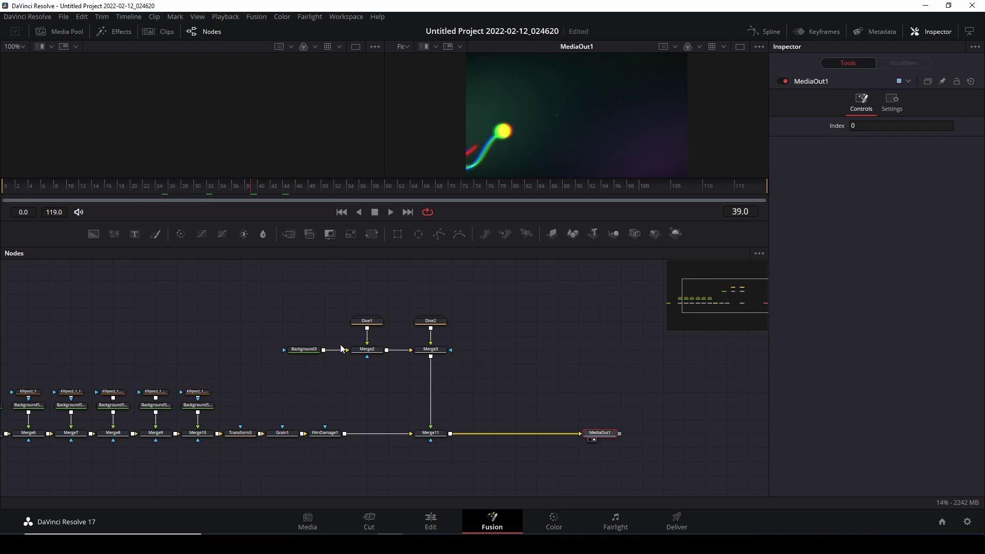
pyautogui.moveTo(544, 339); pyautogui.dragTo(474, 349)
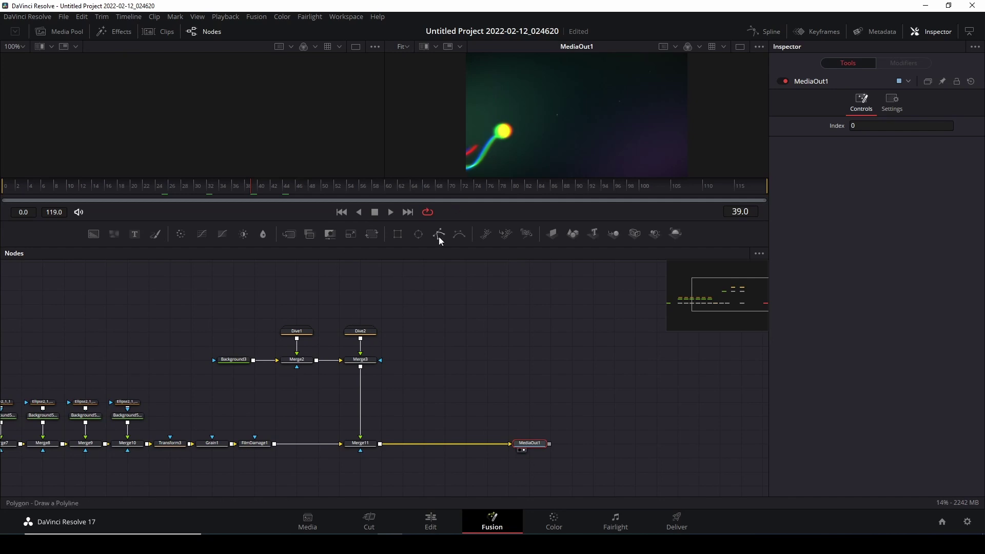
# Expand the Dive1 group, move it clear of the other nodes, and examine the nodes inside it
pyautogui.doubleClick(299, 332)
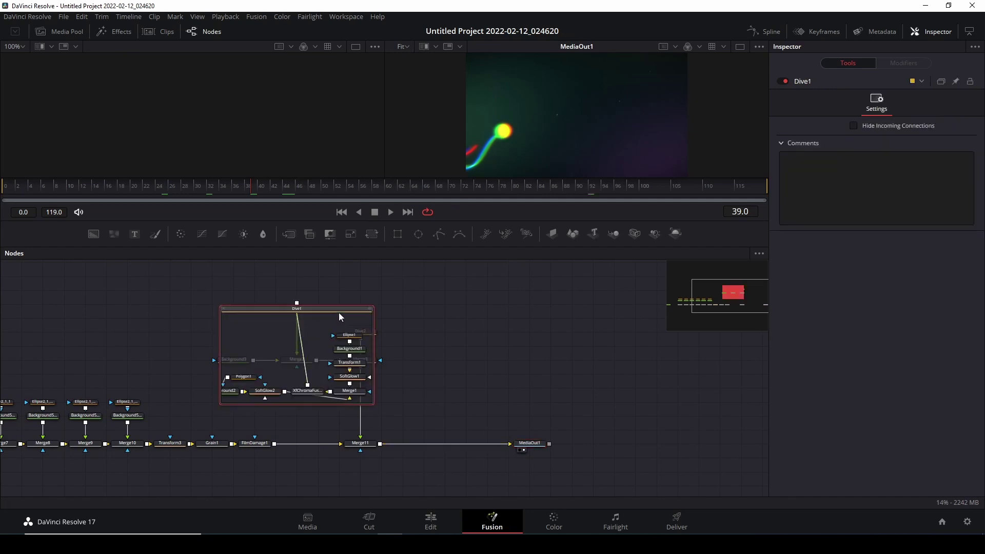
pyautogui.scroll(2, 415, 351)
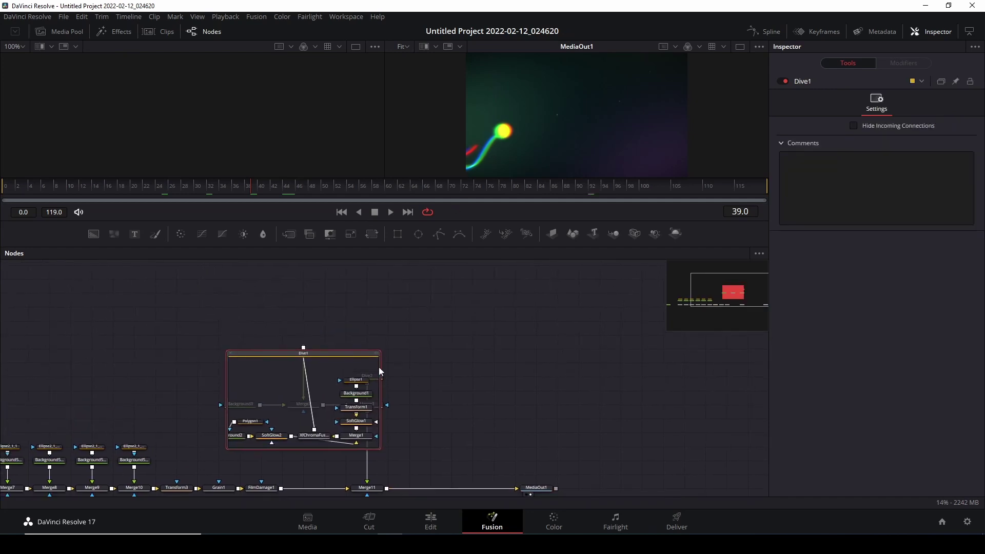
pyautogui.moveTo(349, 354); pyautogui.dragTo(313, 285)
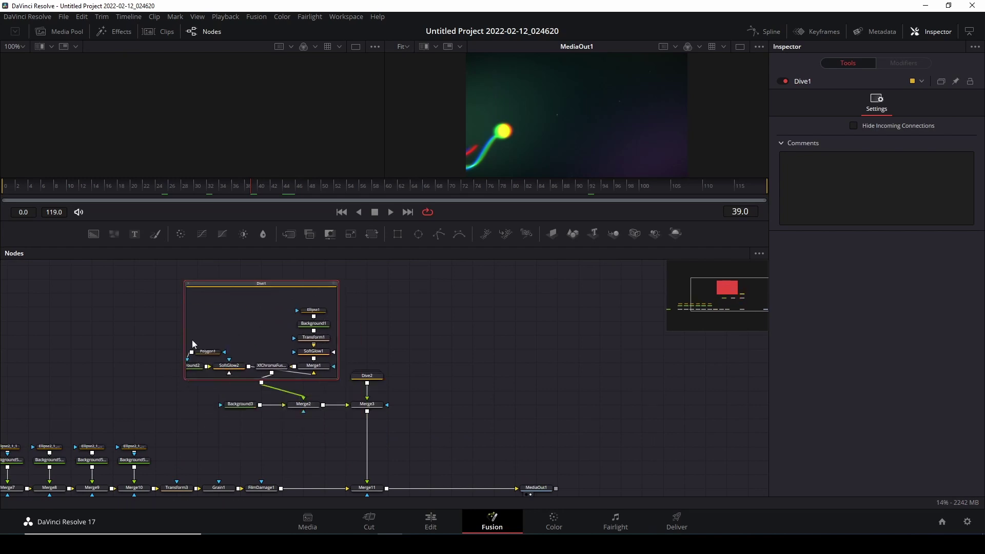
pyautogui.click(206, 368)
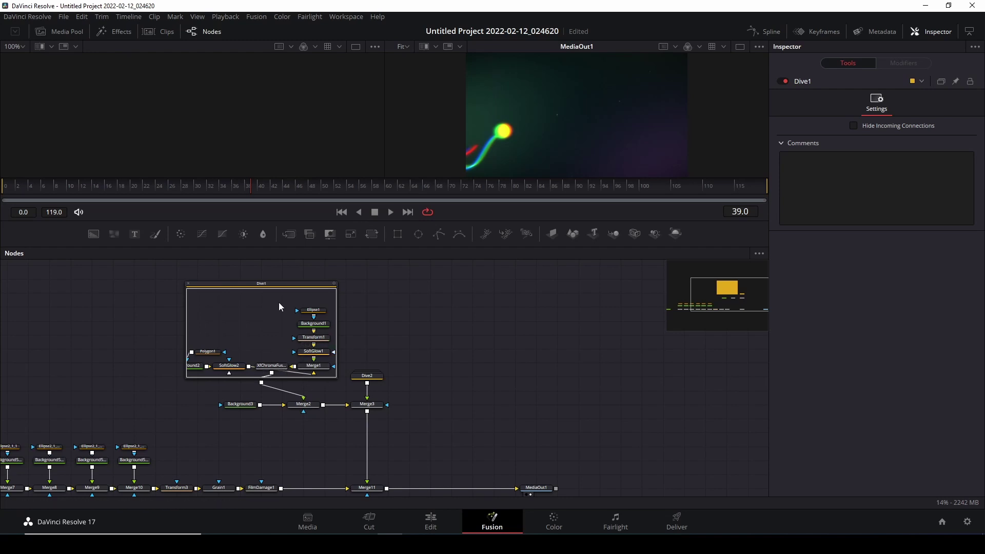
pyautogui.scroll(-2, 469, 382)
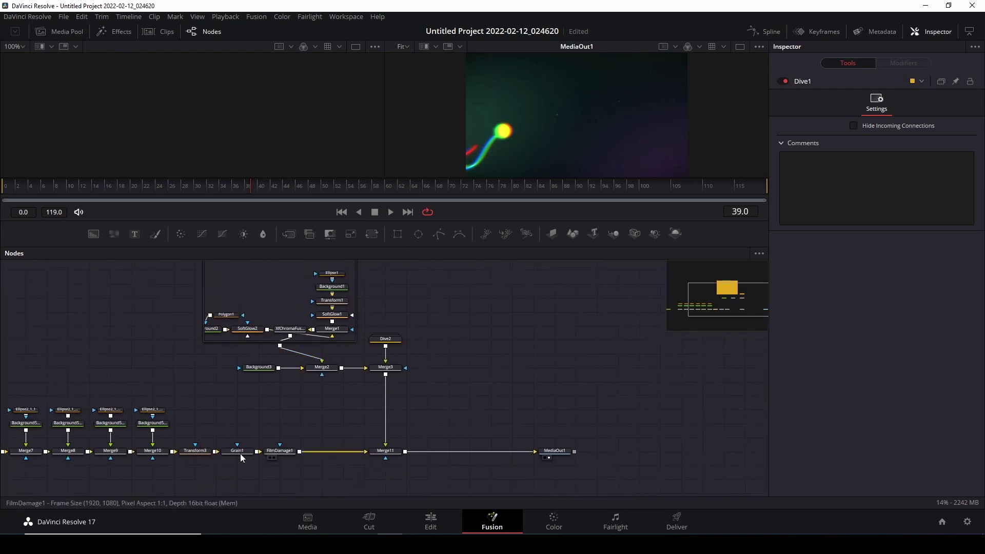
pyautogui.scroll(4, 463, 336)
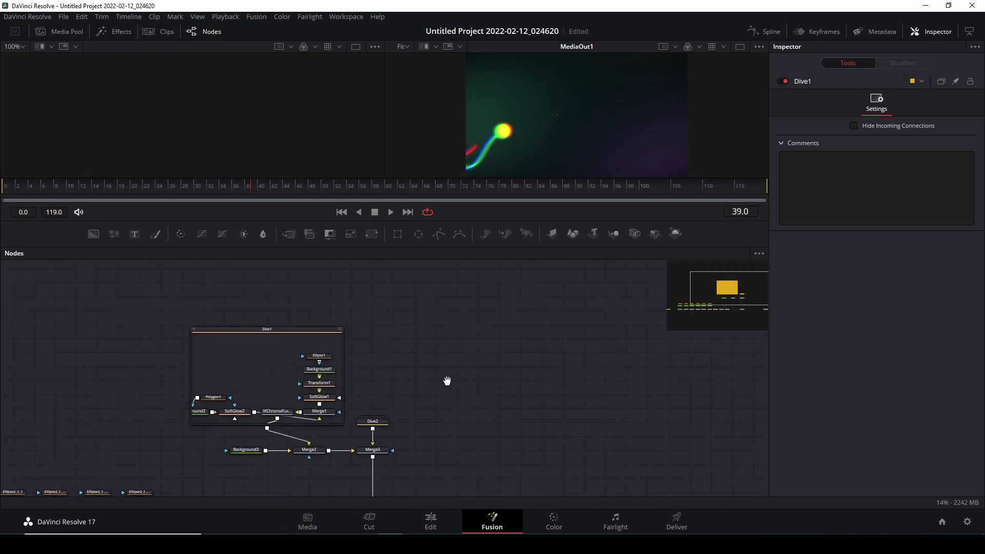
# Collapse the Dive1 group and place it back directly above Merge2
pyautogui.click(194, 329)
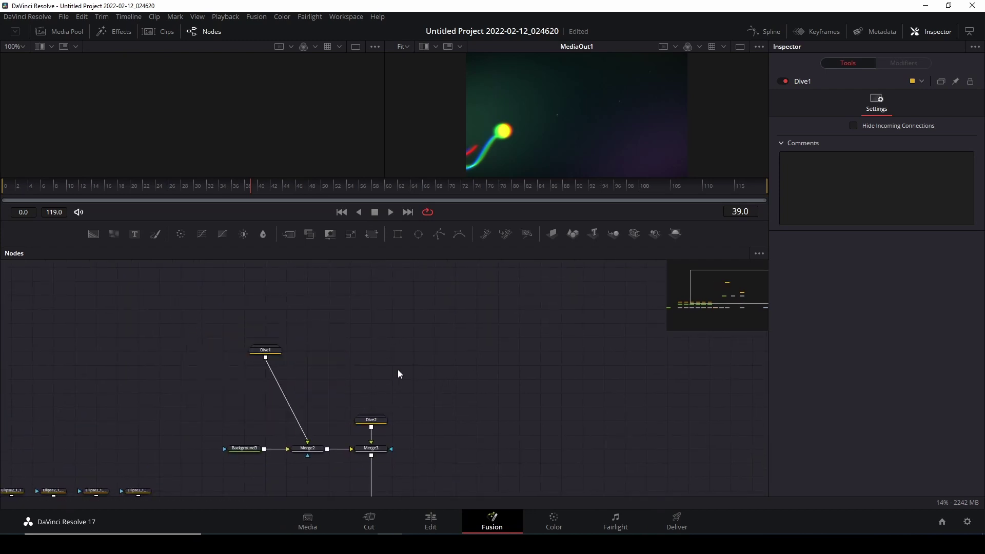
pyautogui.scroll(-2, 398, 374)
pyautogui.moveTo(193, 319); pyautogui.dragTo(234, 389)
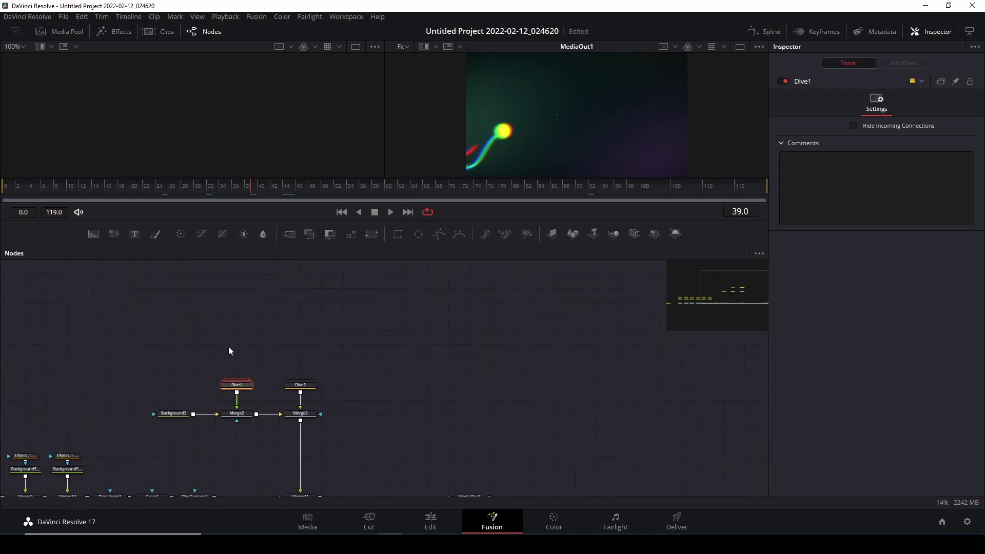
# Add a Polygon node to the node graph
pyautogui.moveTo(229, 348); pyautogui.dragTo(392, 377)
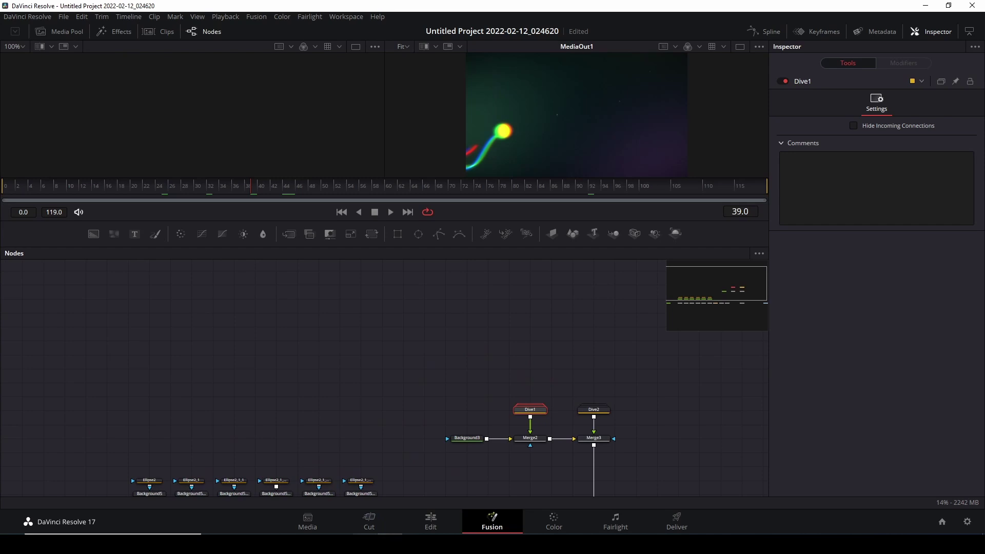
pyautogui.moveTo(260, 335); pyautogui.dragTo(272, 358)
pyautogui.hotkey('shift', 'space')
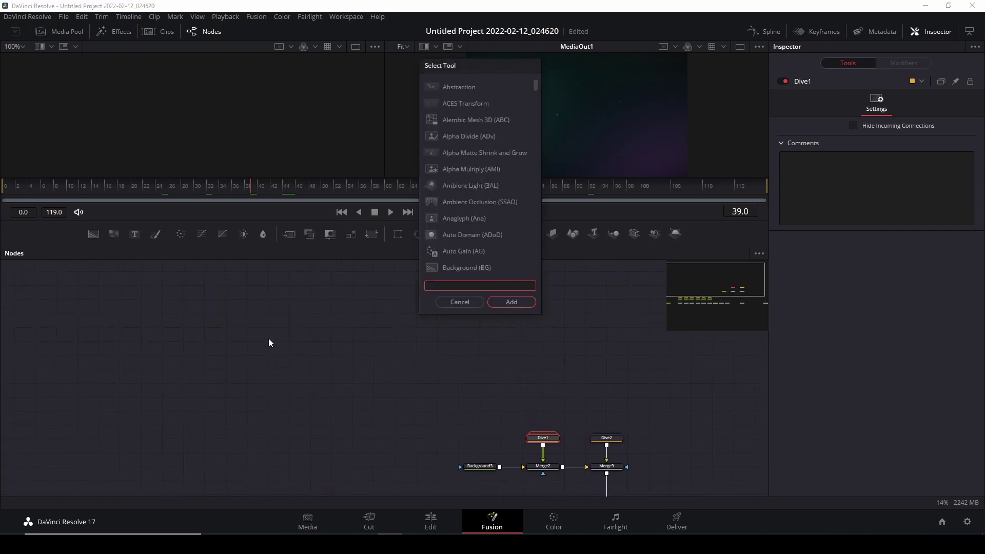
pyautogui.write('POLY')
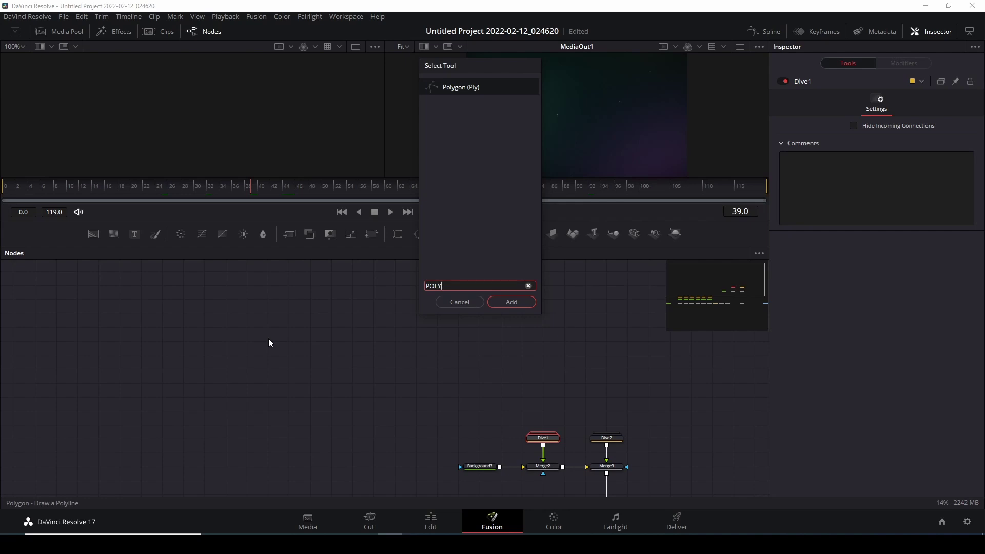
pyautogui.press('Return')
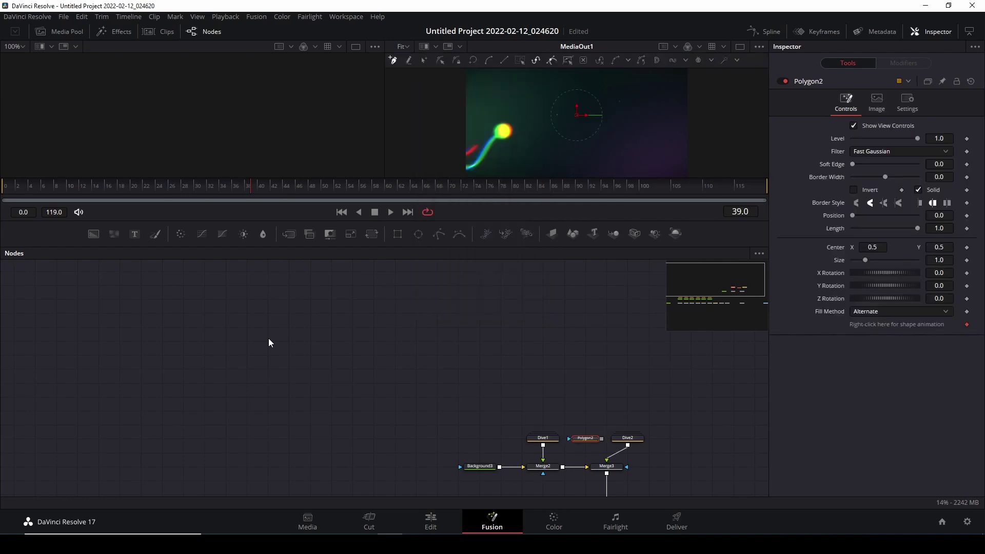
# Move the new Polygon2 node to an empty area of the graph, away from the Dive groups
pyautogui.moveTo(602, 389); pyautogui.dragTo(412, 306)
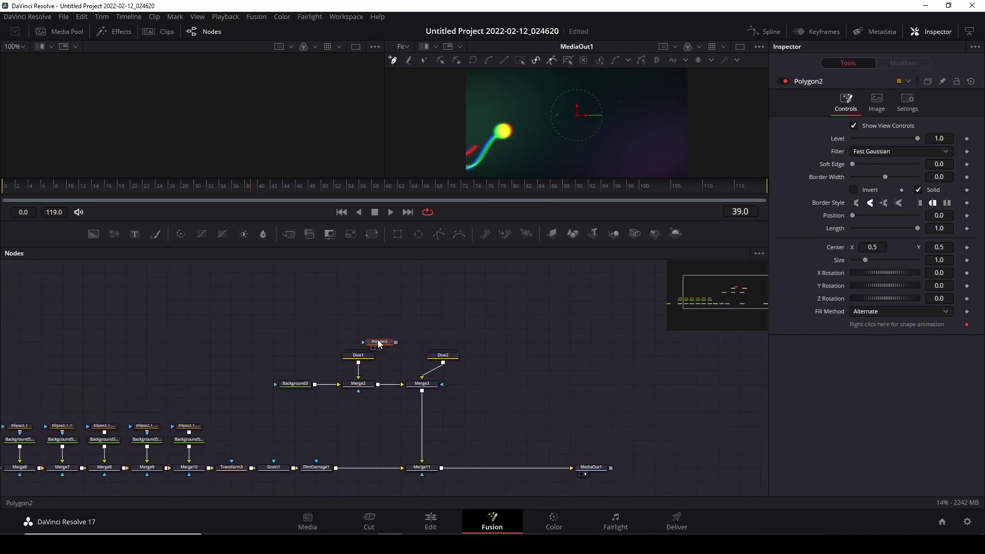
pyautogui.moveTo(401, 359); pyautogui.dragTo(211, 317)
pyautogui.moveTo(278, 327); pyautogui.dragTo(342, 359)
pyautogui.moveTo(269, 349); pyautogui.dragTo(241, 318)
pyautogui.click(254, 334)
pyautogui.click(278, 342)
pyautogui.click(244, 320)
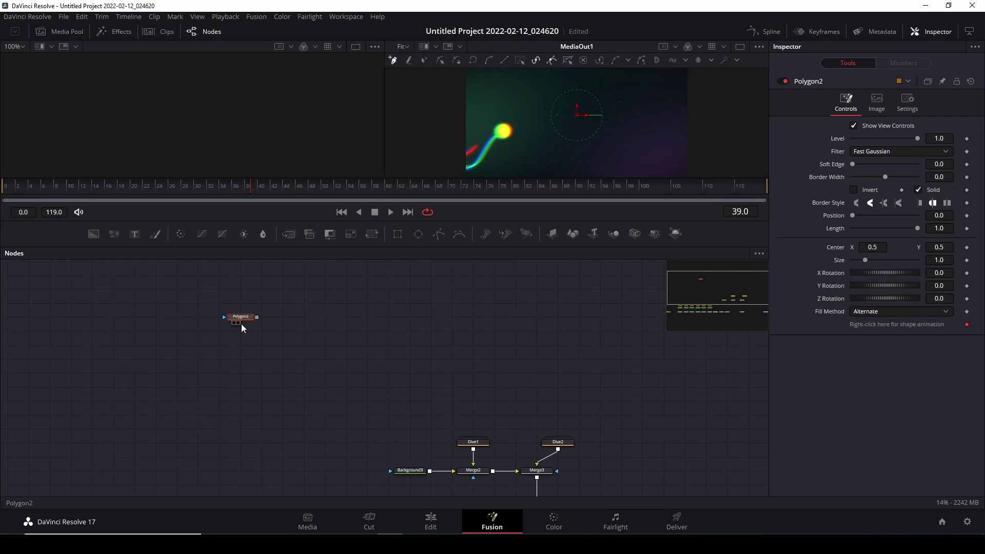
# Add a Background node below Polygon2 and connect the polygon to it as its mask
pyautogui.hotkey('shift', 'space')
pyautogui.write('BACK')
pyautogui.press('Return')
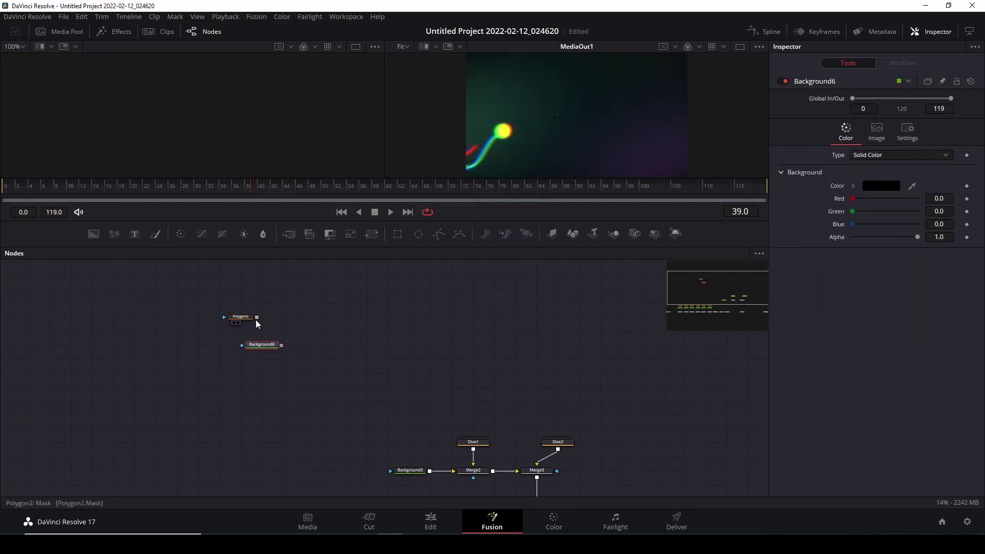
pyautogui.moveTo(257, 317); pyautogui.dragTo(239, 352)
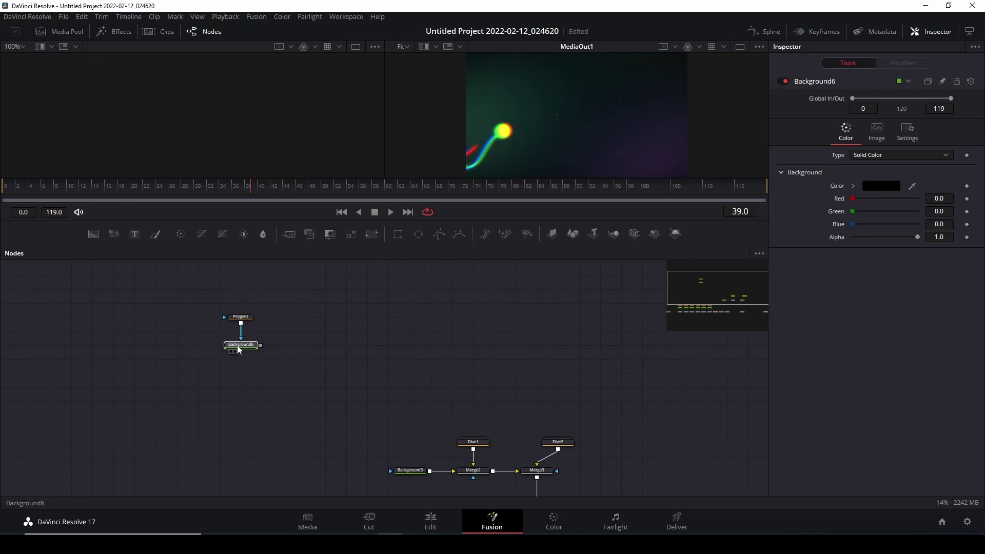
# Show Background6 in the empty viewer and enlarge the viewers, leaving space around the frame
pyautogui.click(236, 352)
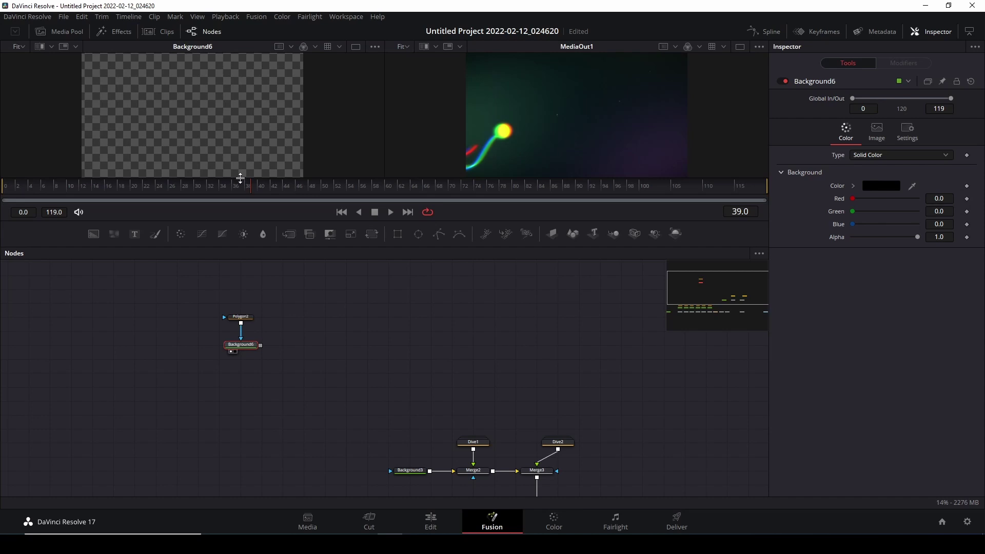
pyautogui.moveTo(240, 178); pyautogui.dragTo(239, 211)
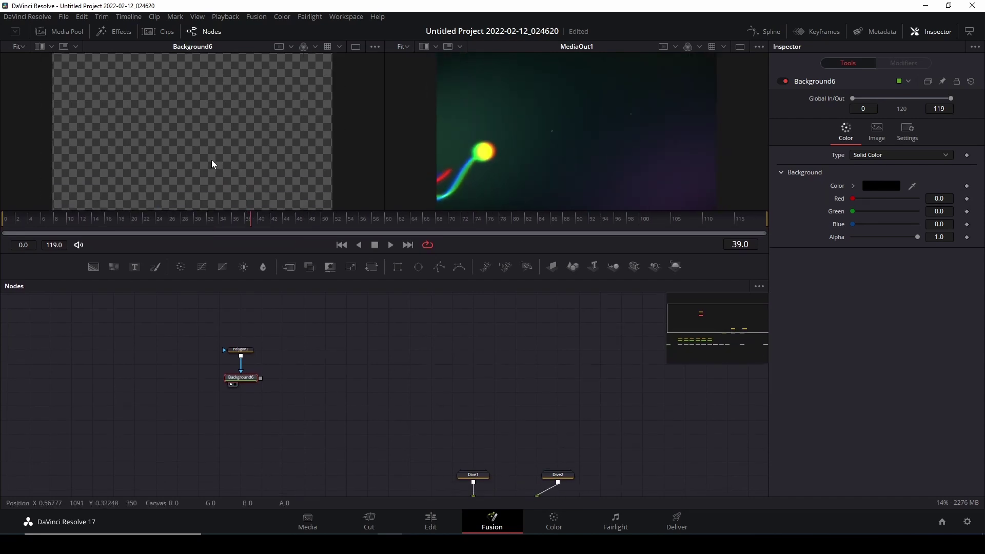
pyautogui.scroll(-1, 212, 159)
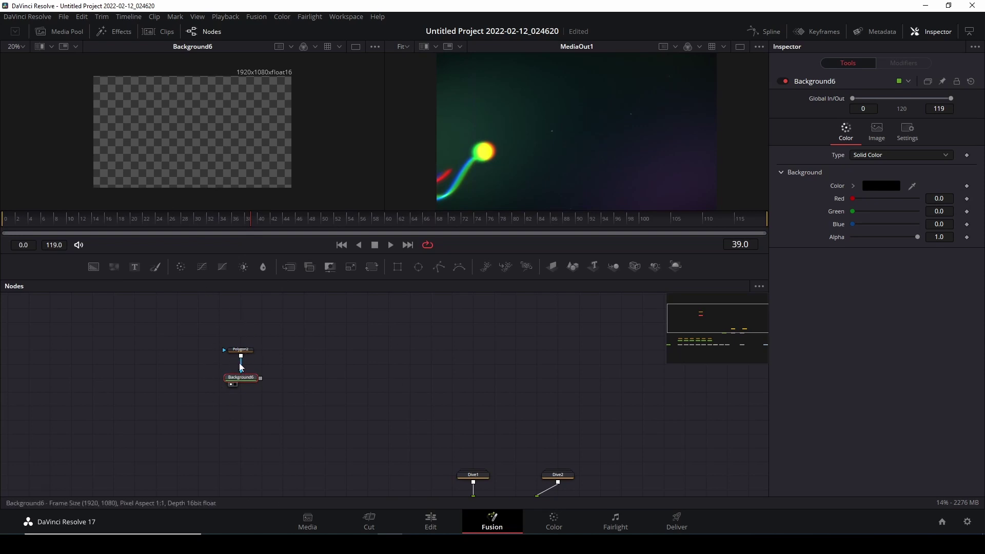
# Draw an open wavy path with Polygon2 across the Background6 frame, starting and ending outside its edges
pyautogui.click(249, 350)
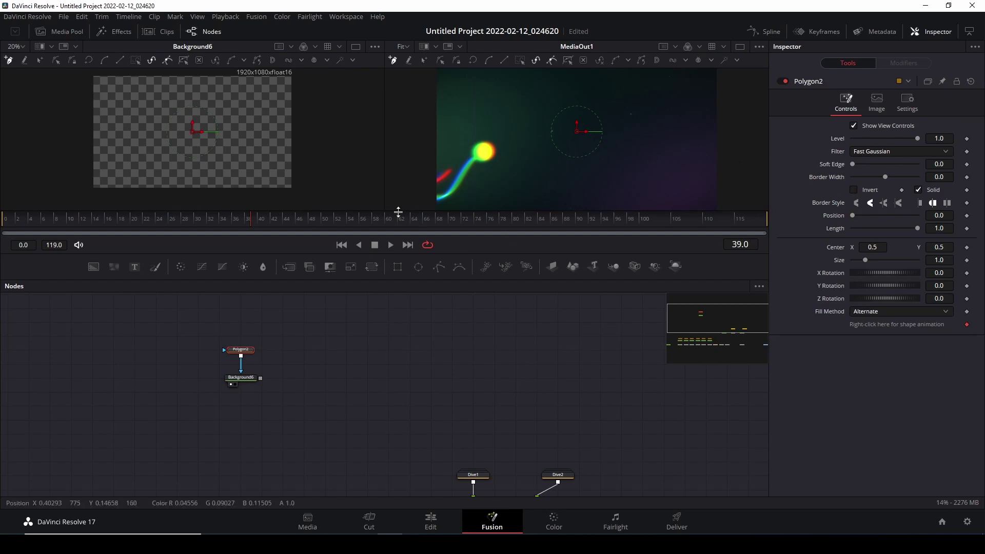
pyautogui.click(77, 144)
pyautogui.moveTo(131, 116)
pyautogui.mouseDown()
pyautogui.moveTo(157, 113)
pyautogui.moveTo(186, 167)
pyautogui.mouseUp()
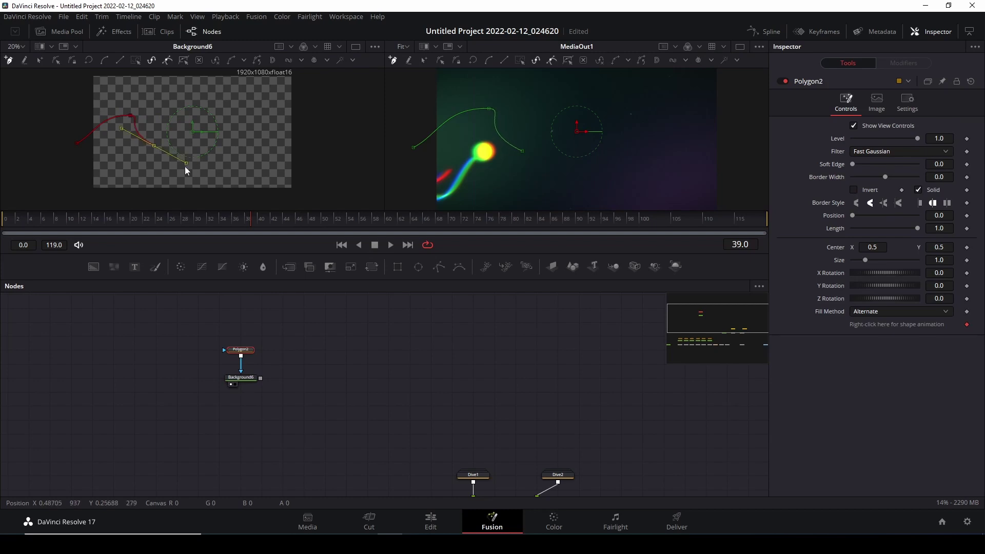
pyautogui.click(224, 150)
pyautogui.moveTo(265, 101); pyautogui.dragTo(324, 137)
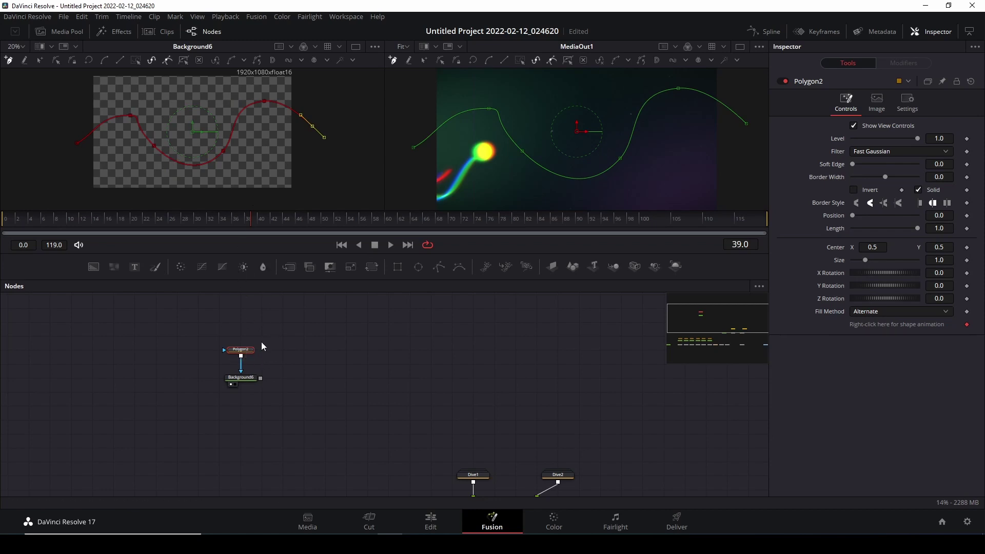
# Set Polygon2's border width to 0.016 and check the line on Background6
pyautogui.moveTo(888, 176); pyautogui.dragTo(890, 177)
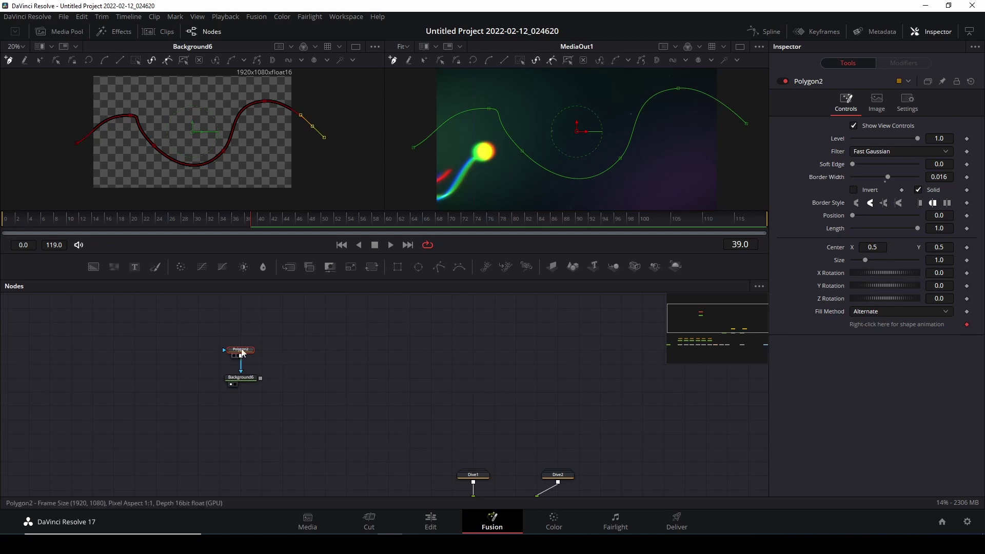
pyautogui.click(237, 377)
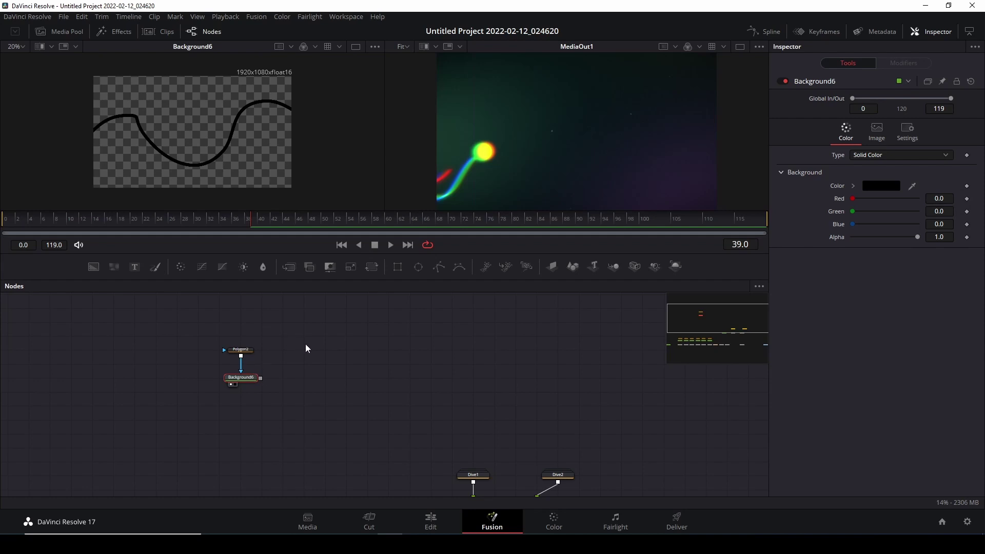
# Remove the automatic shape animation keyframe from Polygon2
pyautogui.click(242, 350)
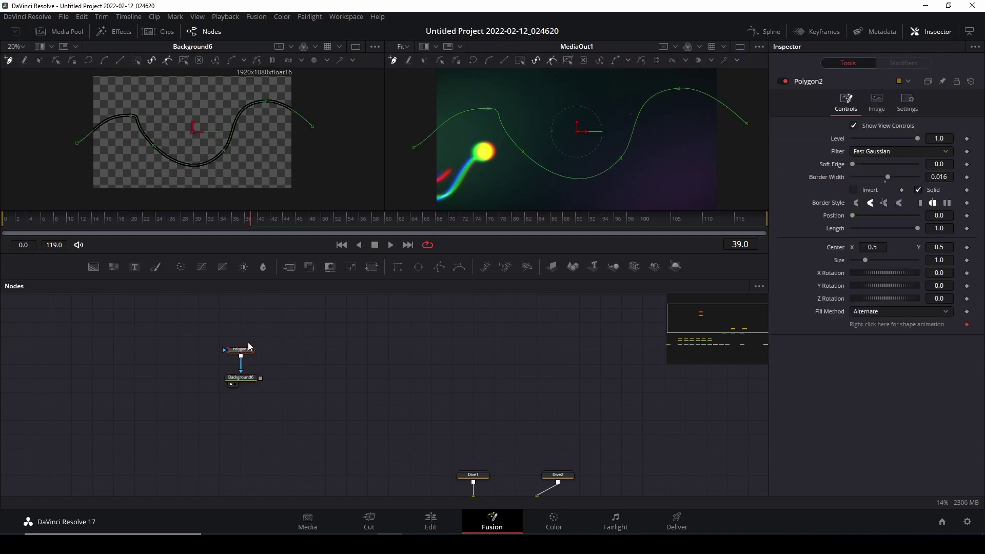
pyautogui.click(966, 326)
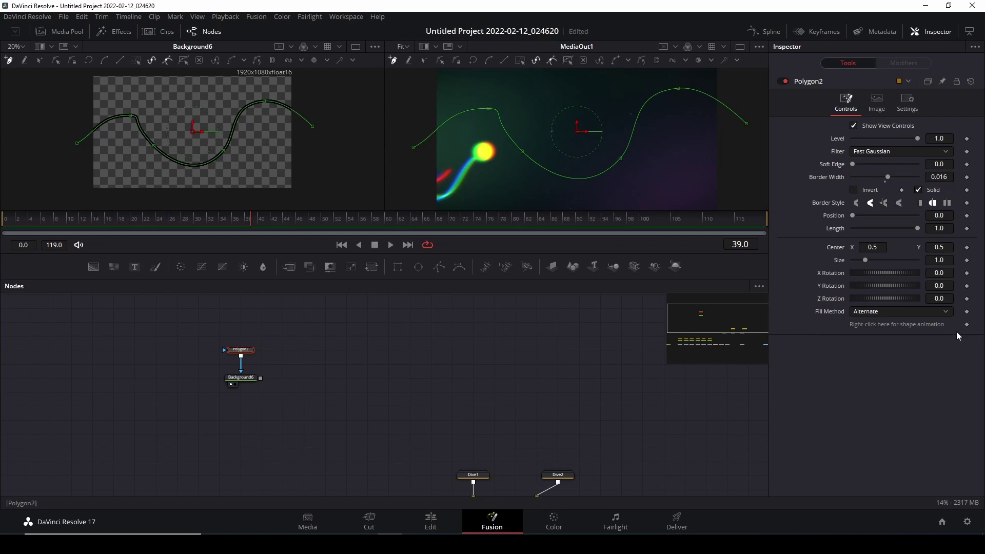
pyautogui.click(967, 326)
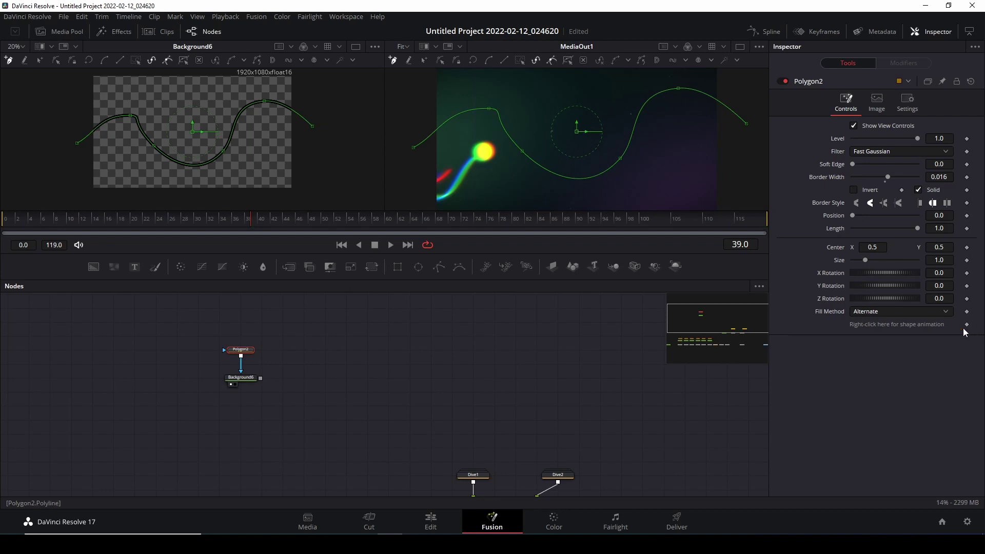
# Publish Polygon2's polyline shape, check the resulting modifier, and deselect the node
pyautogui.rightClick(846, 326)
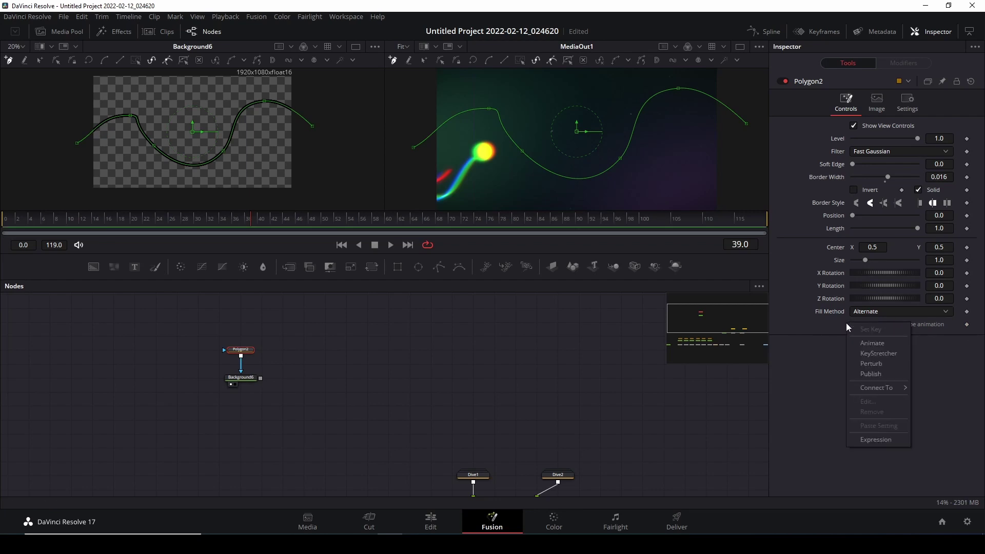
pyautogui.click(879, 373)
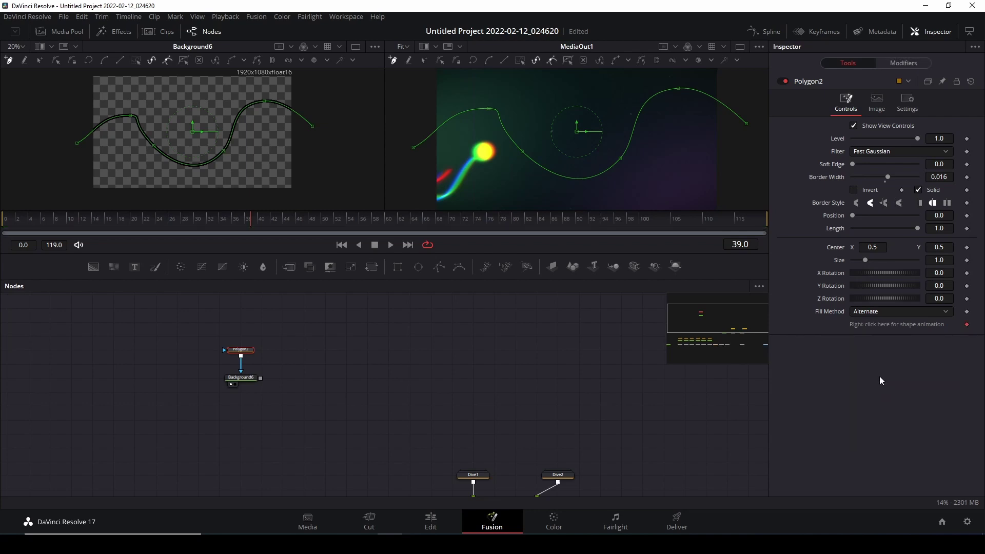
pyautogui.click(906, 63)
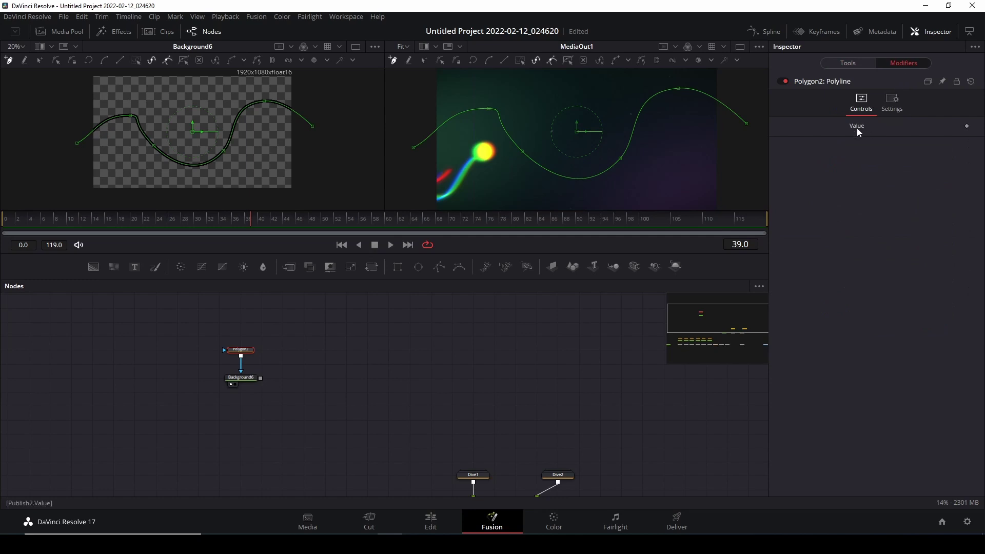
pyautogui.click(857, 62)
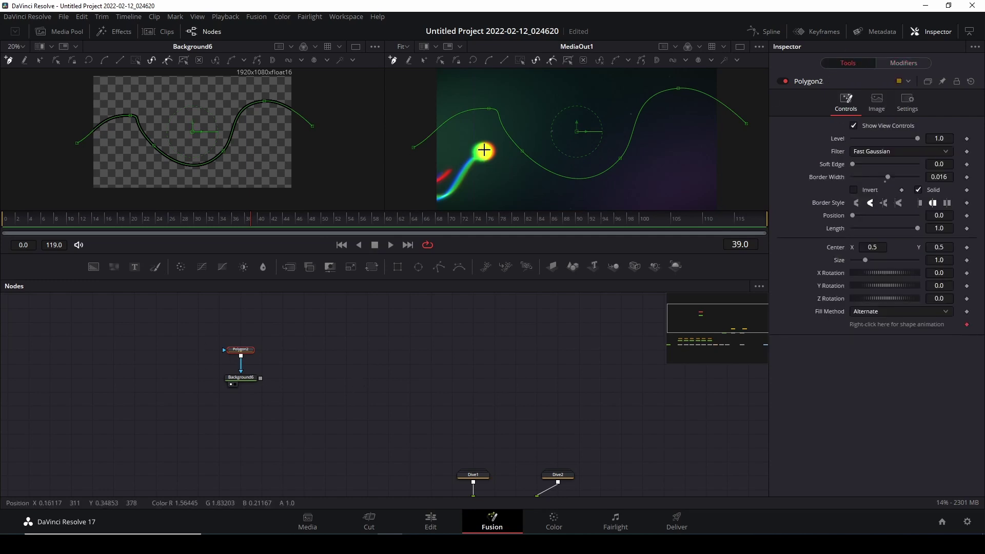
pyautogui.click(439, 344)
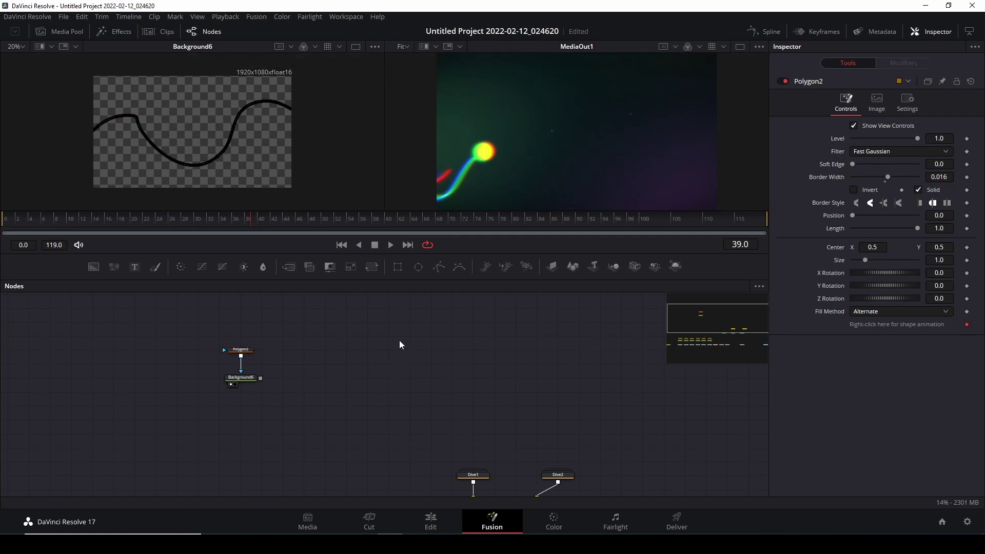
# Add a new Background node beside the Polygon2 branch and connect an Ellipse mask to it
pyautogui.hotkey('shift', 'space')
pyautogui.write('bg')
pyautogui.press('Return')
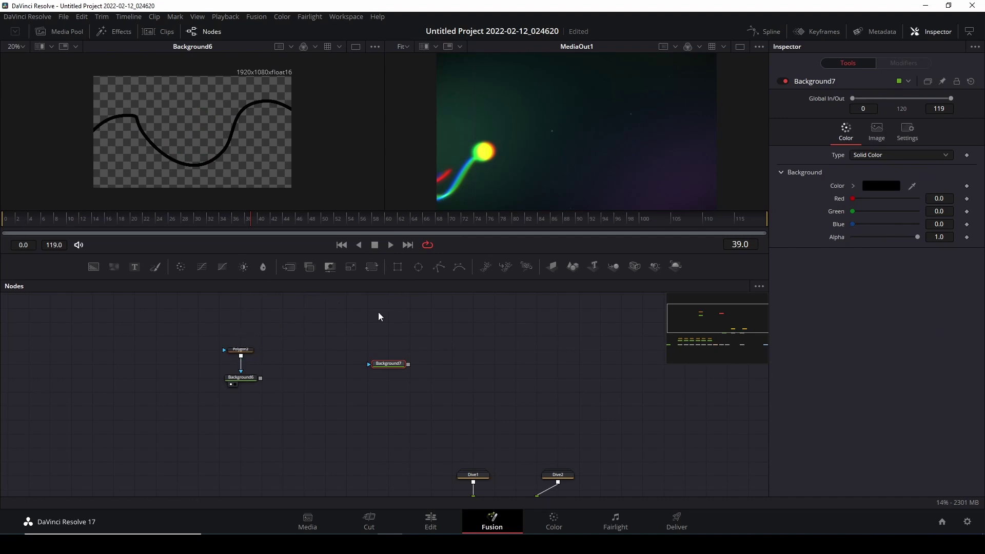
pyautogui.hotkey('shift', 'space')
pyautogui.write('EL')
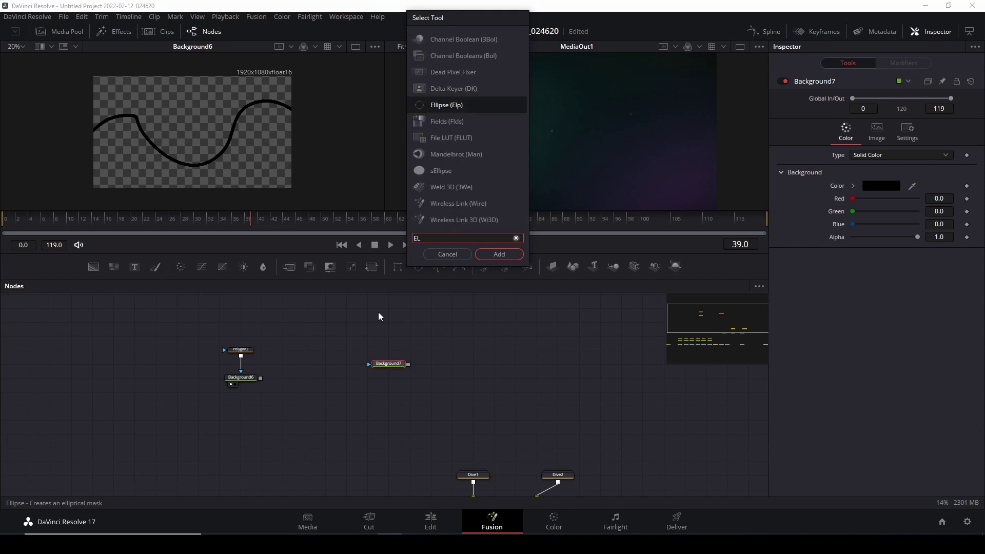
pyautogui.click(497, 254)
pyautogui.click(395, 365)
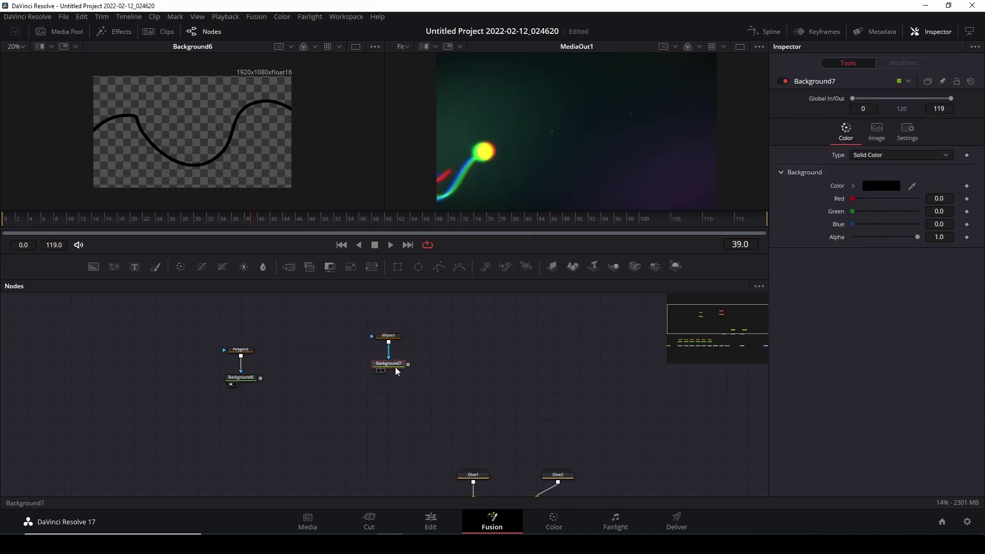
pyautogui.click(392, 340)
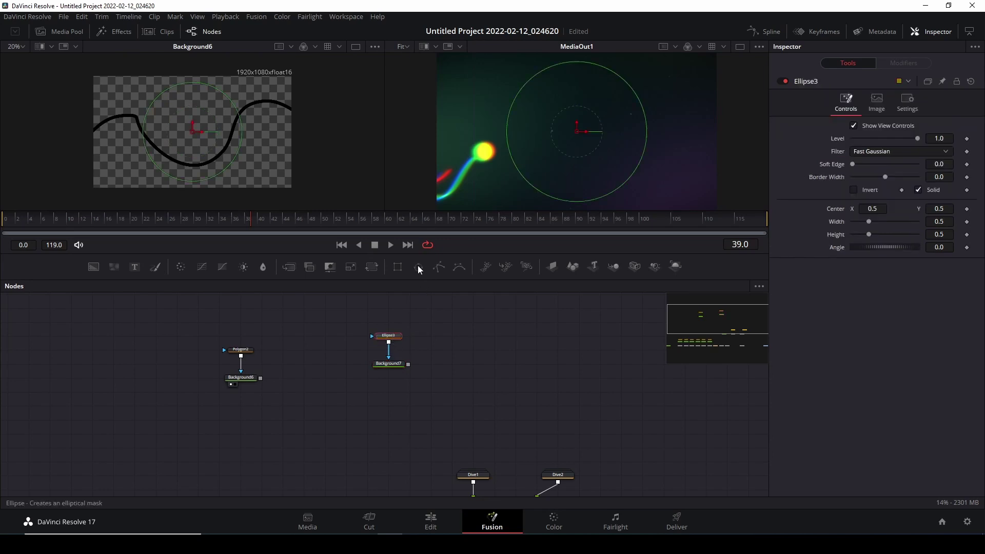
pyautogui.moveTo(418, 265); pyautogui.dragTo(406, 312)
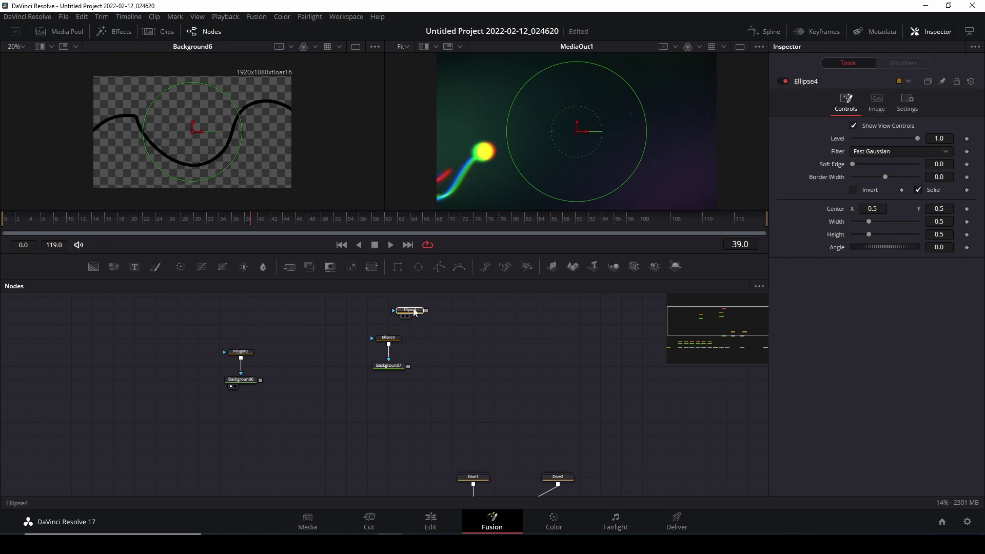
pyautogui.press('Delete')
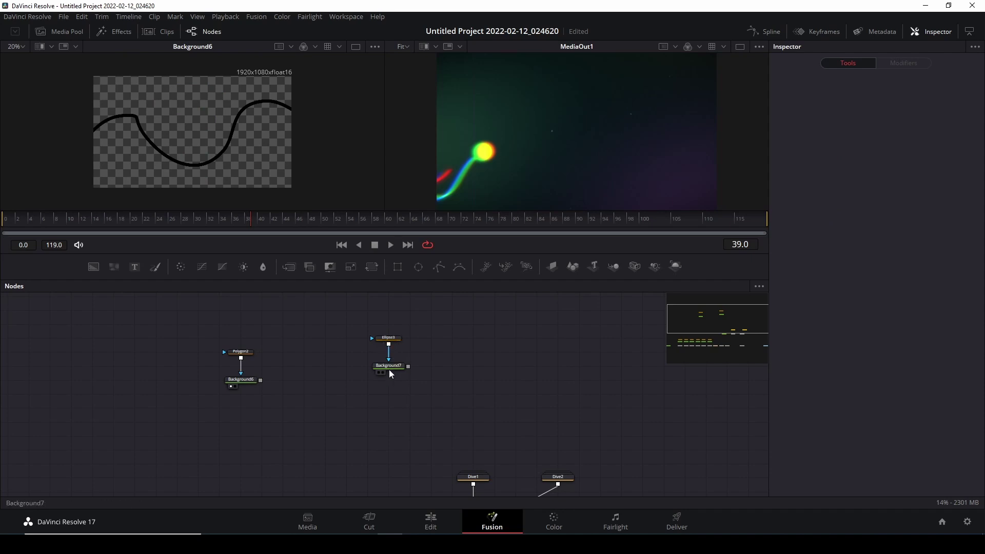
# View Background7 and shrink its Ellipse3 mask to a small circle about 0.08 in width and height
pyautogui.click(404, 368)
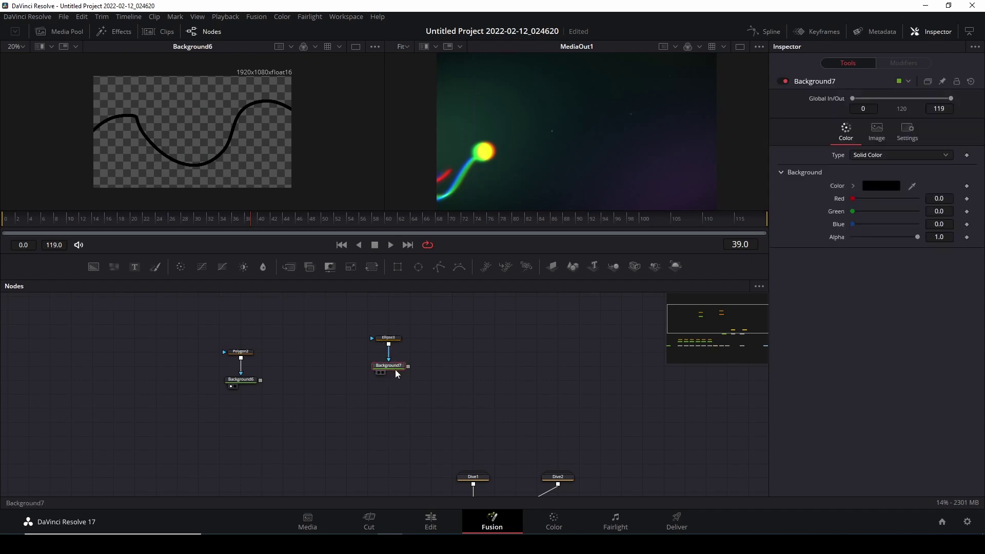
pyautogui.press('1')
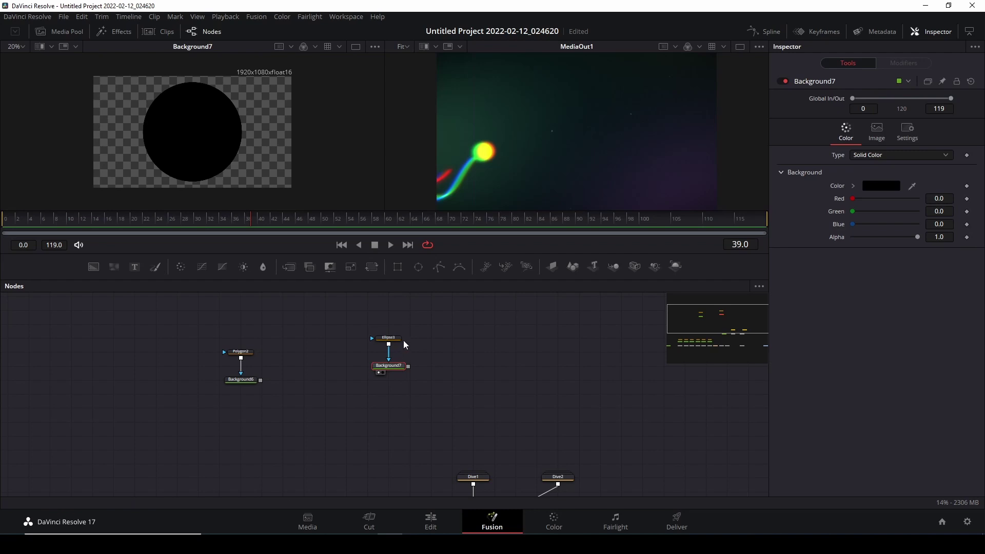
pyautogui.click(382, 338)
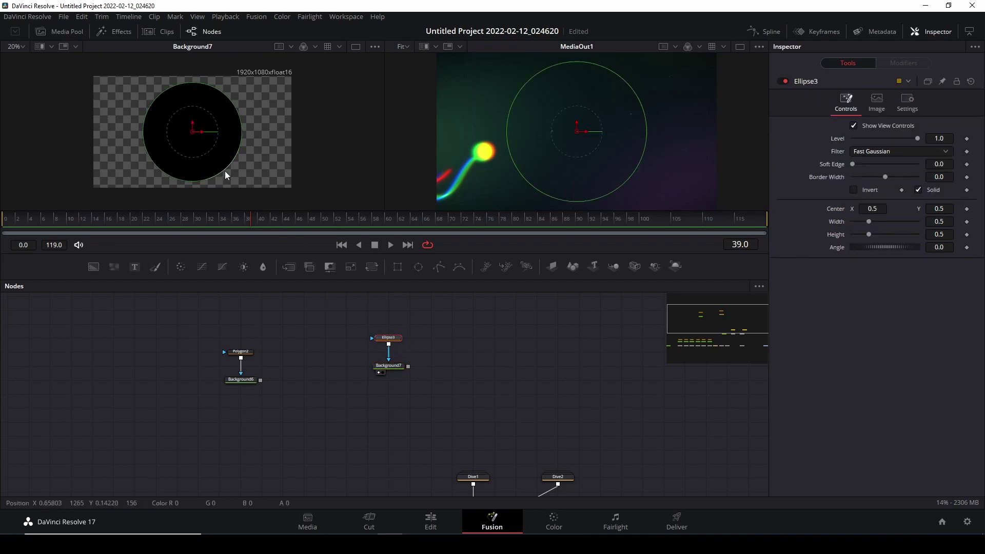
pyautogui.moveTo(220, 158); pyautogui.dragTo(202, 133)
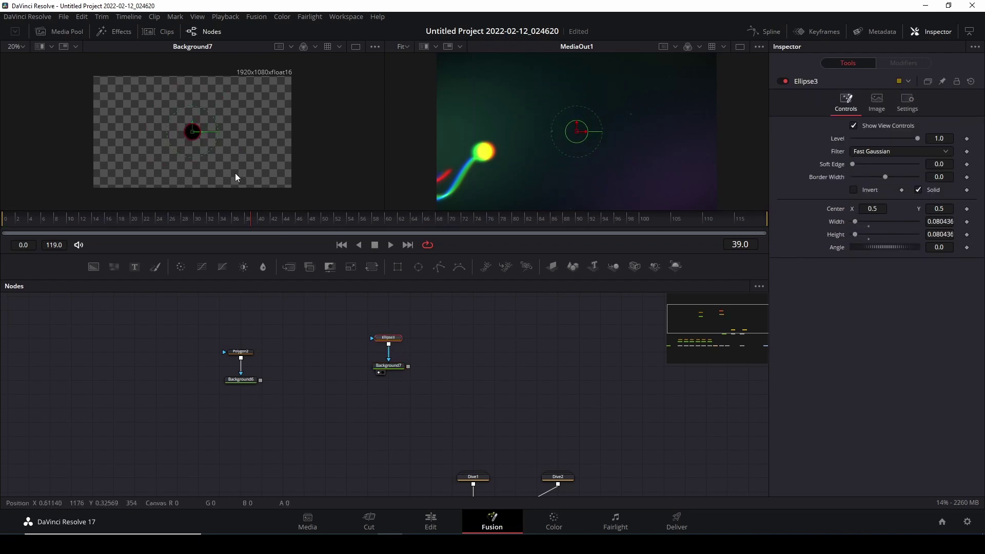
# Set Background7's solid color to bright magenta, about red 0.88, green 0.02 and blue 0.96
pyautogui.click(394, 365)
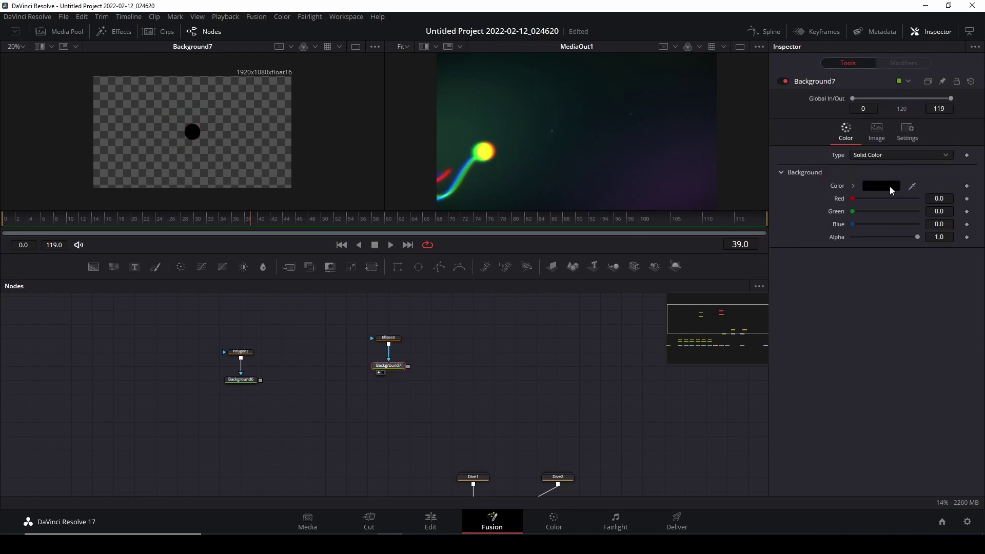
pyautogui.click(890, 187)
pyautogui.click(503, 183)
pyautogui.click(606, 185)
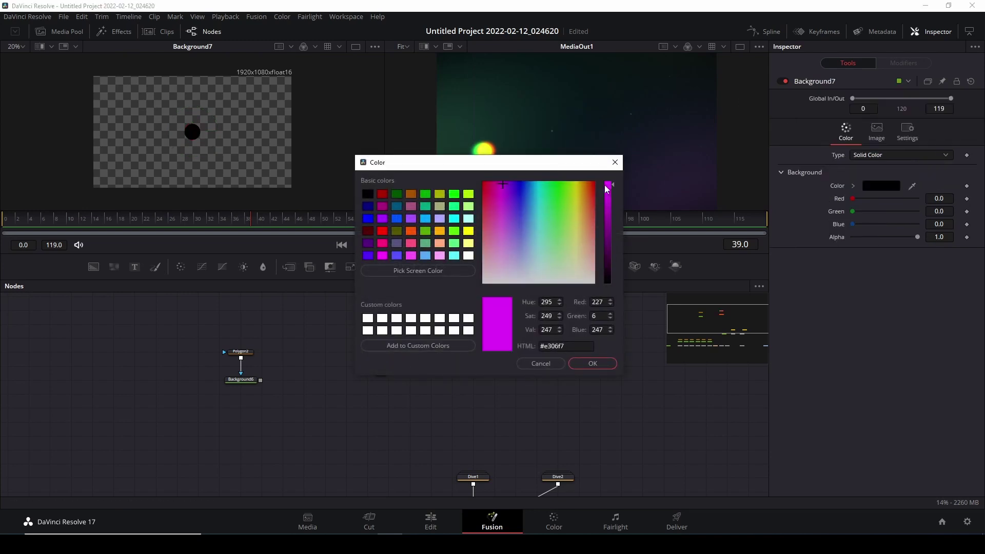
pyautogui.click(592, 363)
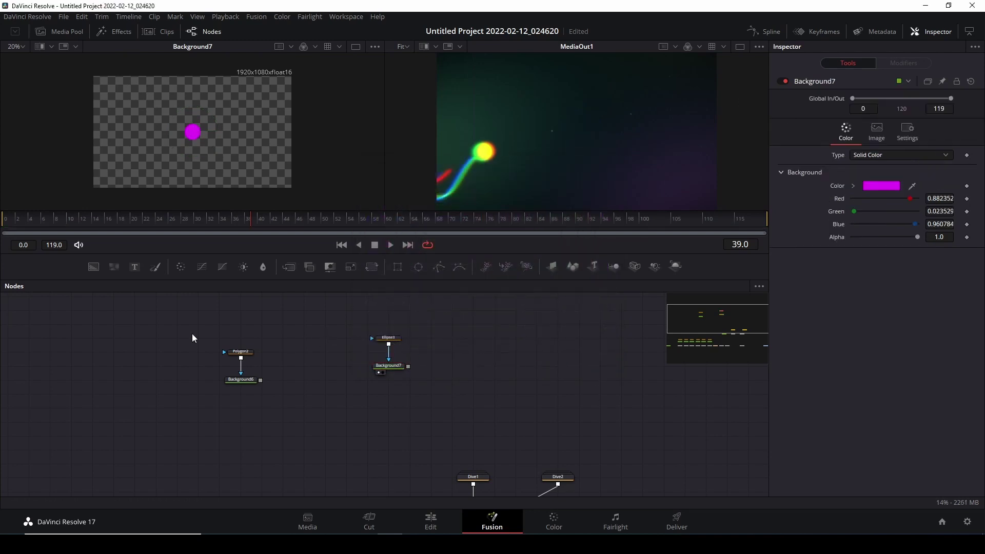
# Compare Background6's wavy stroke with Background7's circle by viewing each node in turn
pyautogui.moveTo(202, 327); pyautogui.dragTo(289, 359)
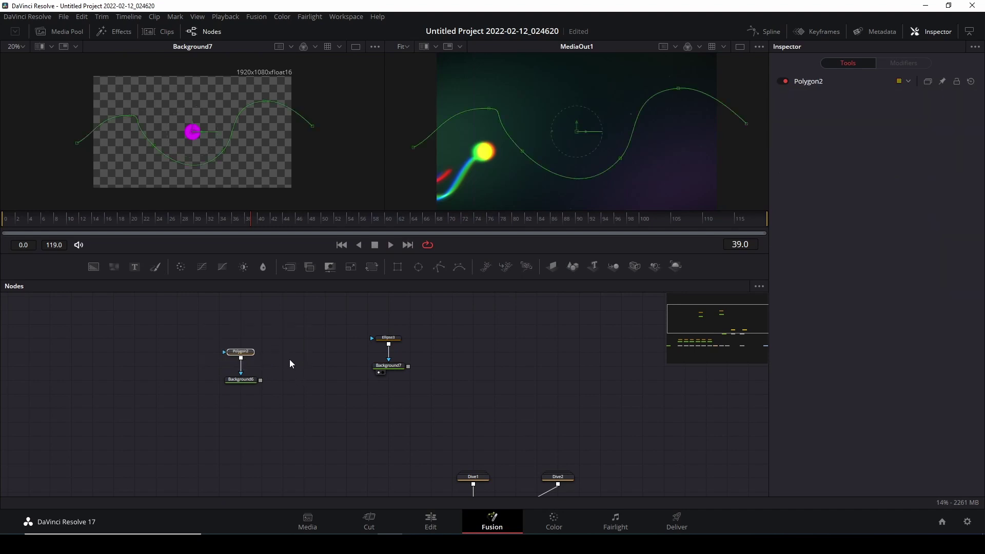
pyautogui.click(248, 381)
pyautogui.press('1')
pyautogui.moveTo(358, 321); pyautogui.dragTo(414, 344)
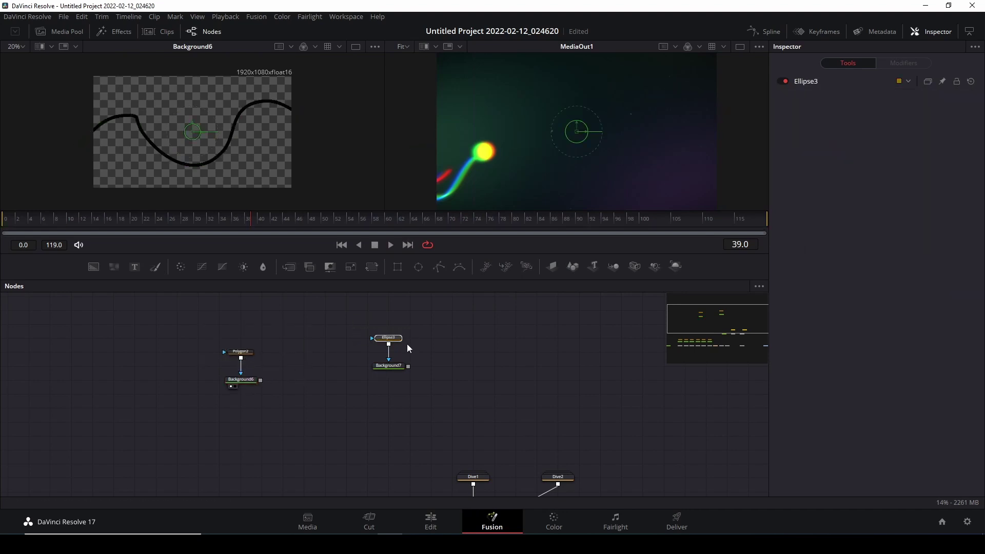
pyautogui.click(392, 366)
pyautogui.press('1')
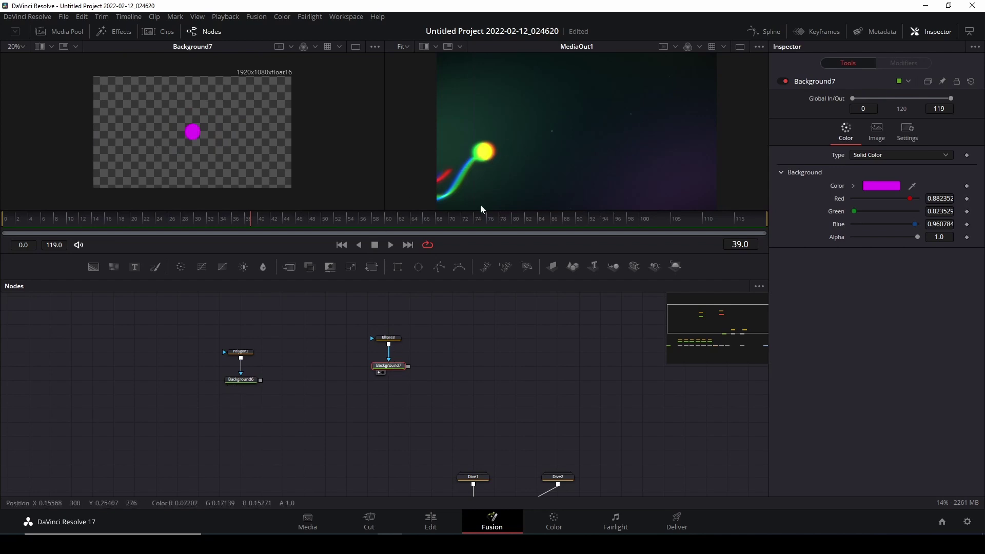
# Arrange the polygon and ellipse node pairs level with each other and slightly closer together
pyautogui.moveTo(193, 324); pyautogui.dragTo(248, 366)
pyautogui.moveTo(365, 312); pyautogui.dragTo(369, 365)
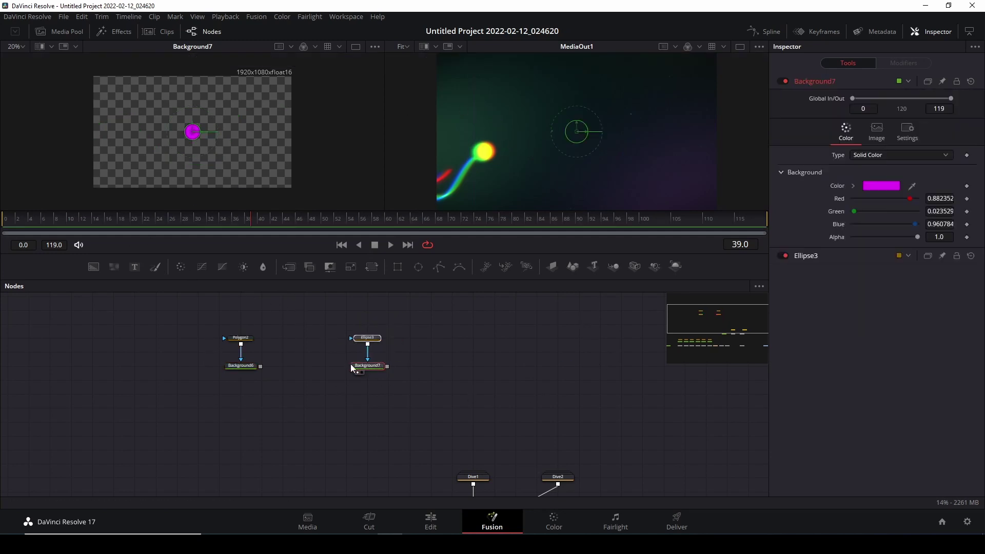
pyautogui.moveTo(340, 307); pyautogui.dragTo(449, 395)
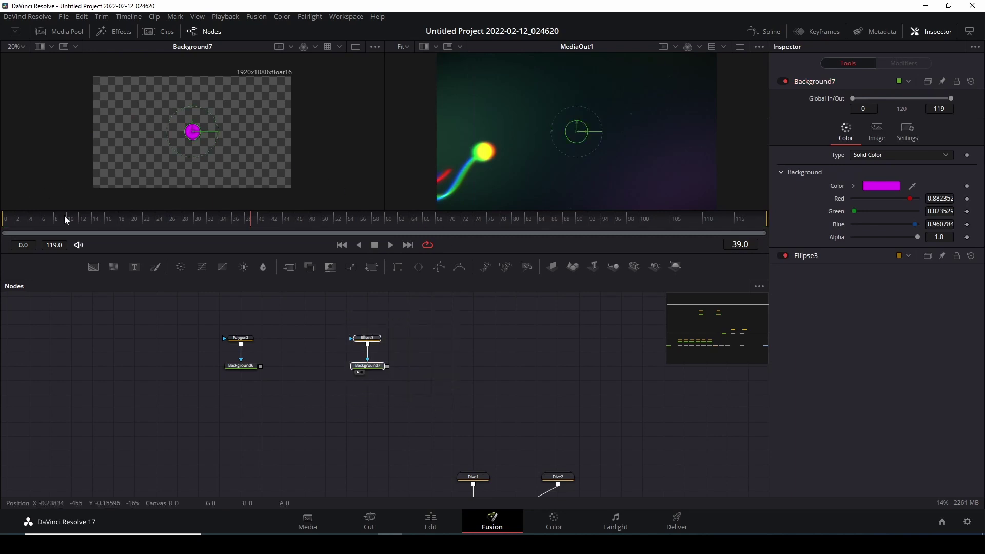
pyautogui.moveTo(195, 309); pyautogui.dragTo(342, 403)
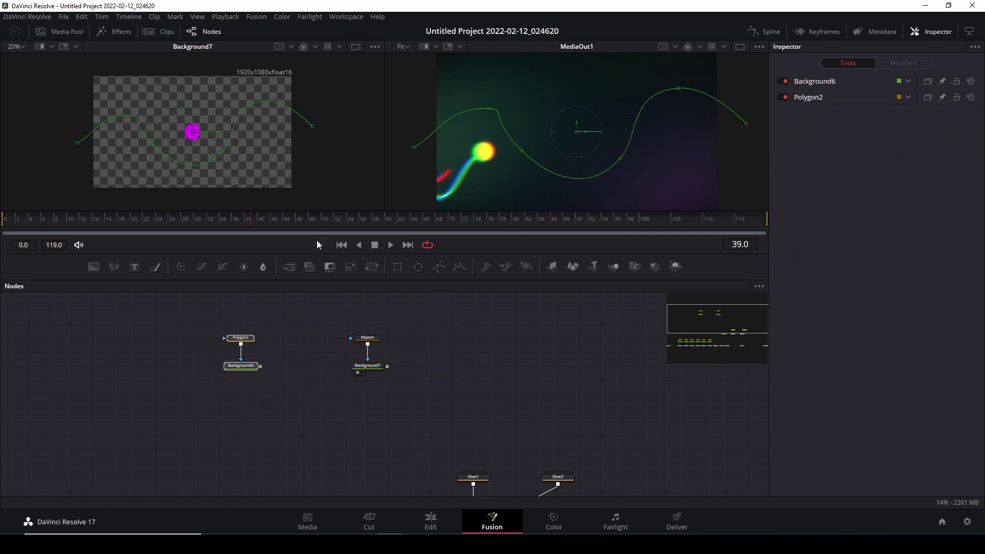
# Add a keyframe to Polygon2's Length at frame 0
pyautogui.click(242, 349)
pyautogui.click(241, 337)
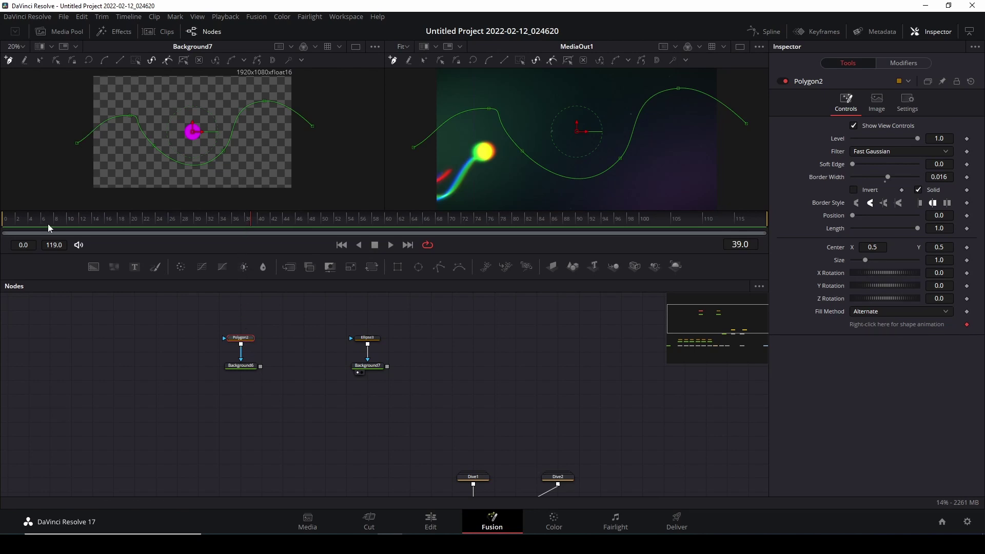
pyautogui.moveTo(42, 225); pyautogui.dragTo(3, 231)
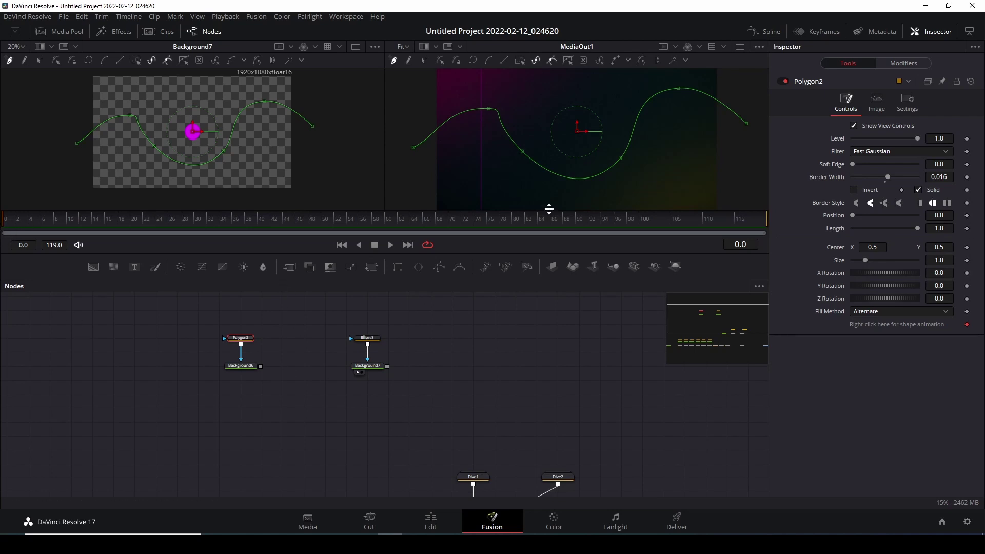
pyautogui.click(967, 228)
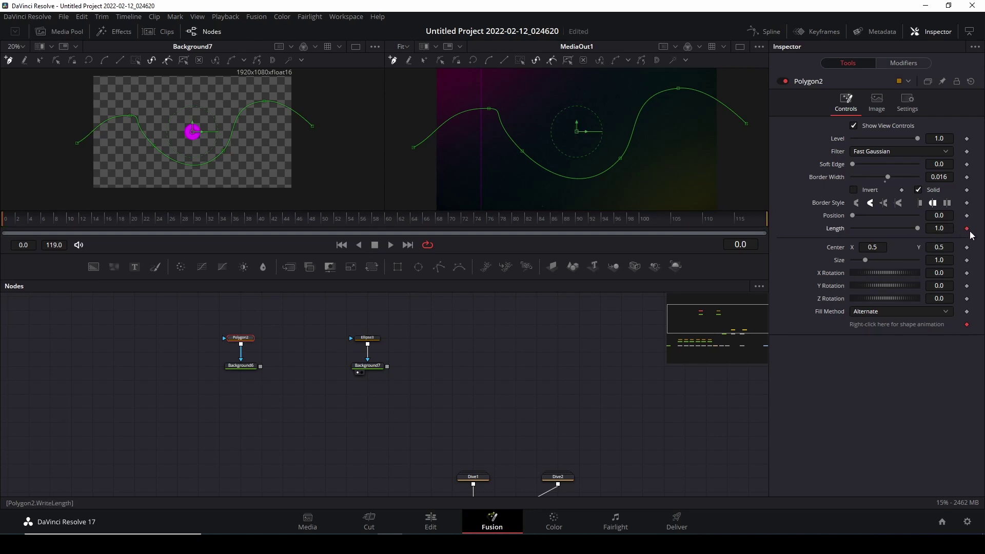
# Add a second keyframe to Polygon2's Length at frame 36, with a value of 1.0
pyautogui.moveTo(187, 225); pyautogui.dragTo(153, 222)
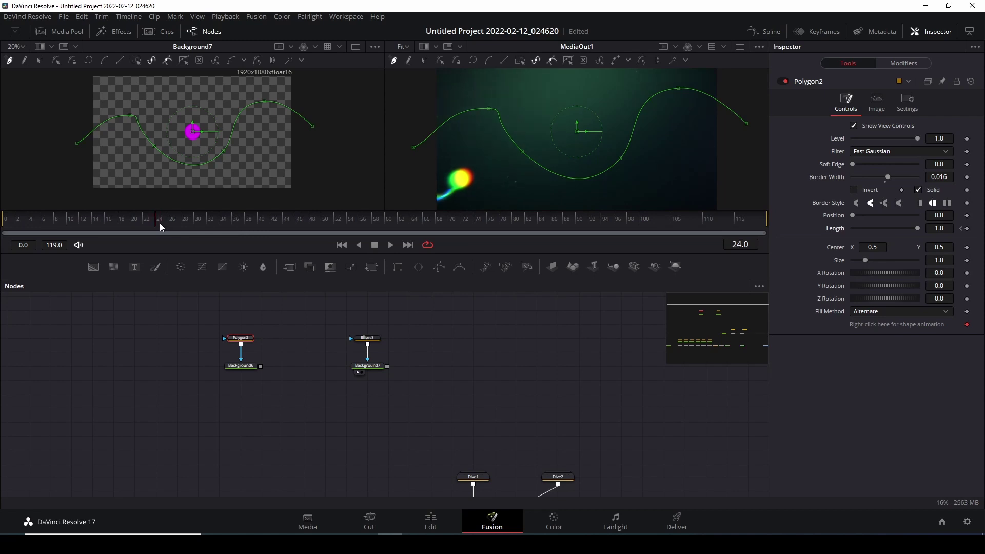
pyautogui.moveTo(159, 223); pyautogui.dragTo(232, 224)
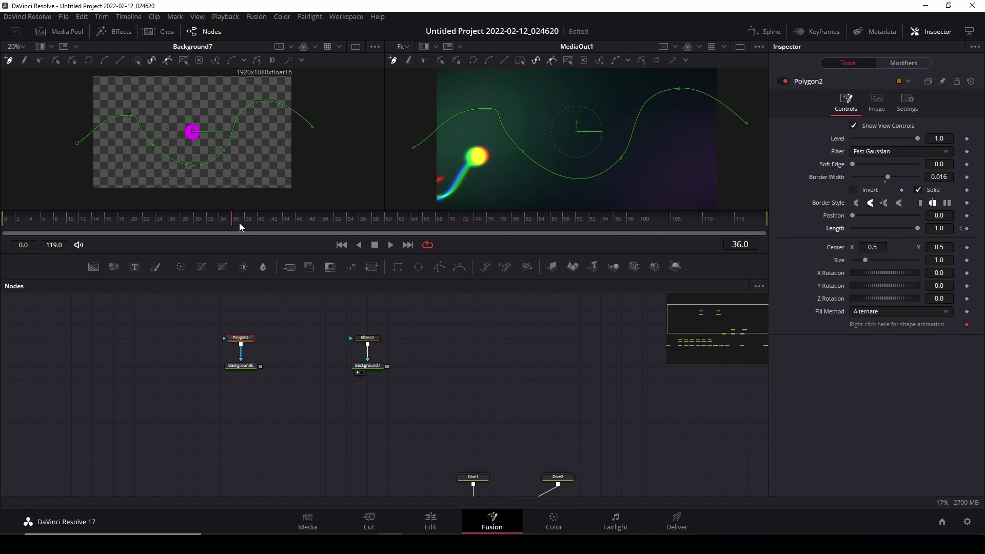
pyautogui.click(967, 228)
# Reduce Polygon2's Length to its minimum at frame 0 and preview the stroke animation on Background6
pyautogui.click(3, 225)
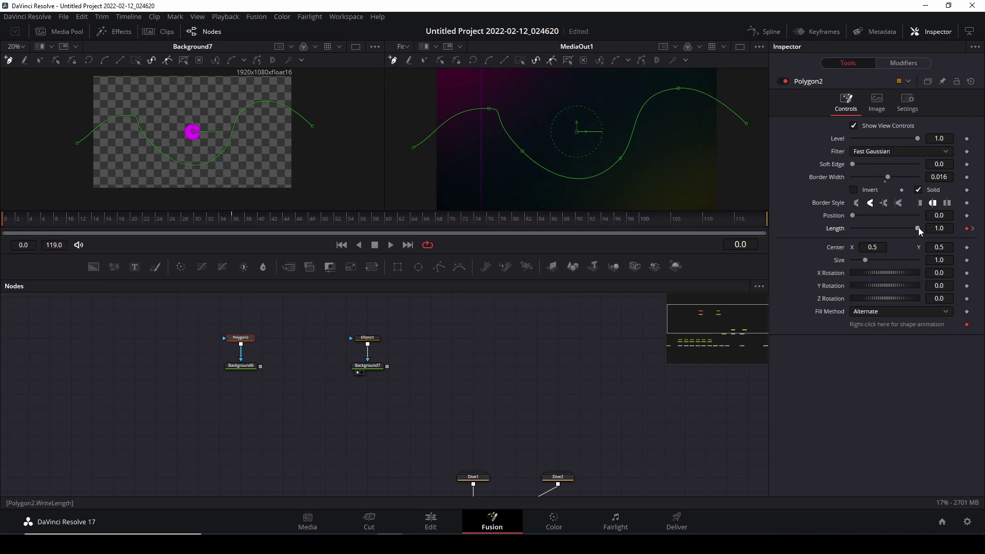
pyautogui.moveTo(918, 227); pyautogui.dragTo(783, 232)
pyautogui.click(239, 365)
pyautogui.press('1')
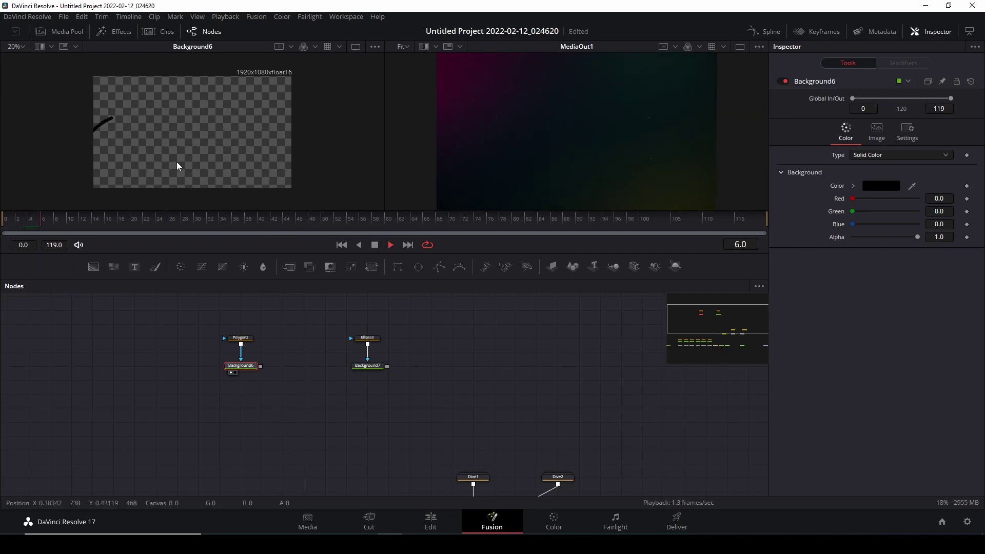
pyautogui.press('space')
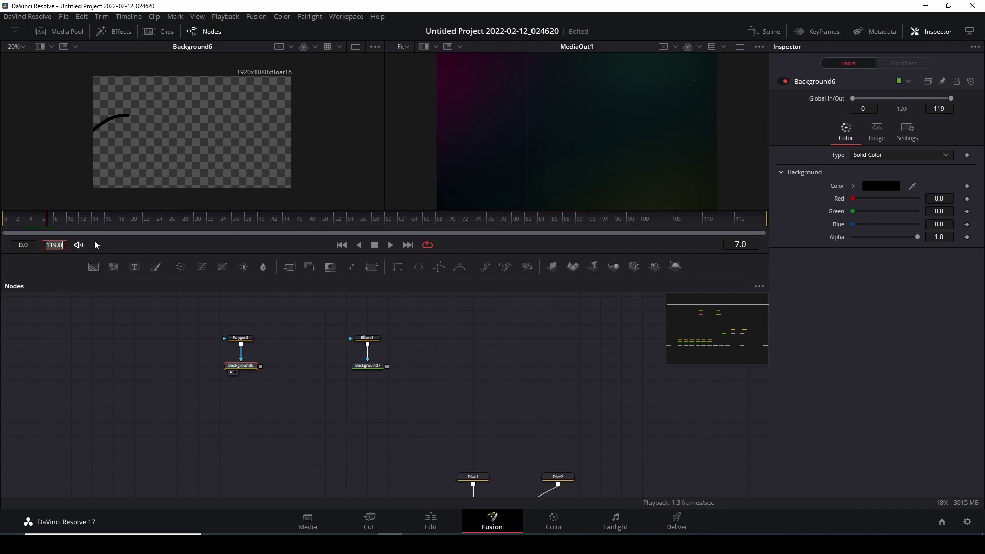
# Set the end of the render range to frame 40
pyautogui.press('BackSpace')
pyautogui.press('BackSpace')
pyautogui.press('BackSpace')
pyautogui.press('BackSpace')
pyautogui.press('BackSpace')
pyautogui.write('40')
pyautogui.press('Return')
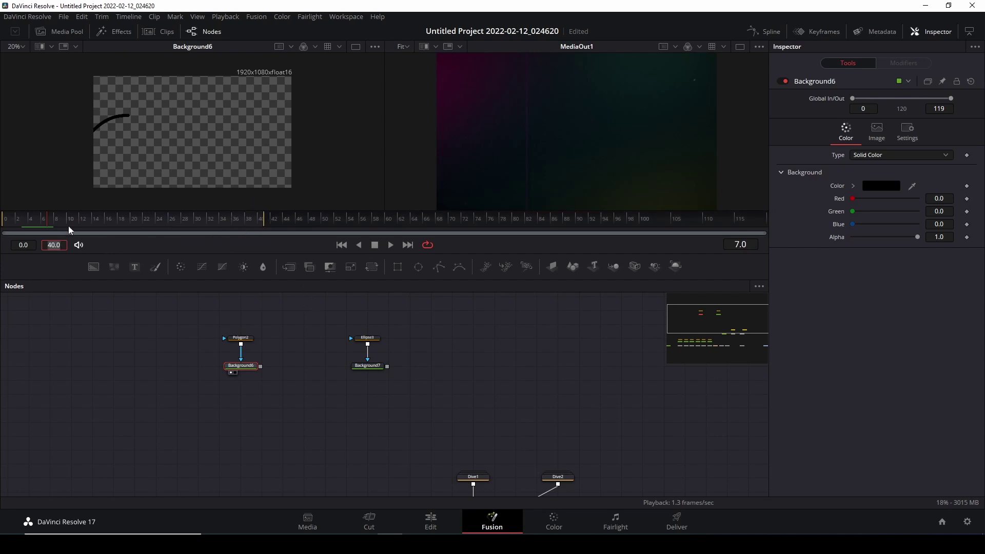
# Play back the shortened range to review Background6's stroke animation
pyautogui.click(18, 230)
pyautogui.click(390, 244)
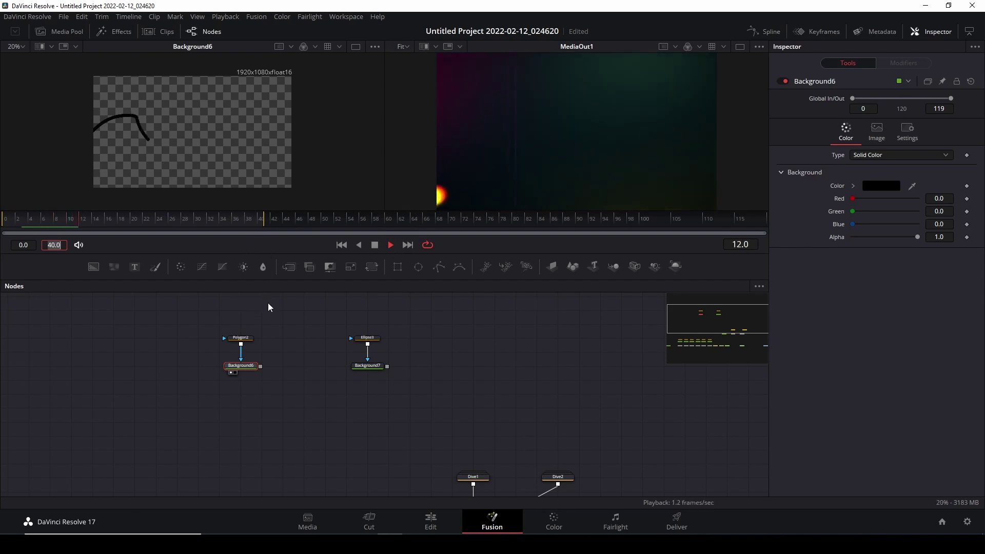
pyautogui.click(375, 245)
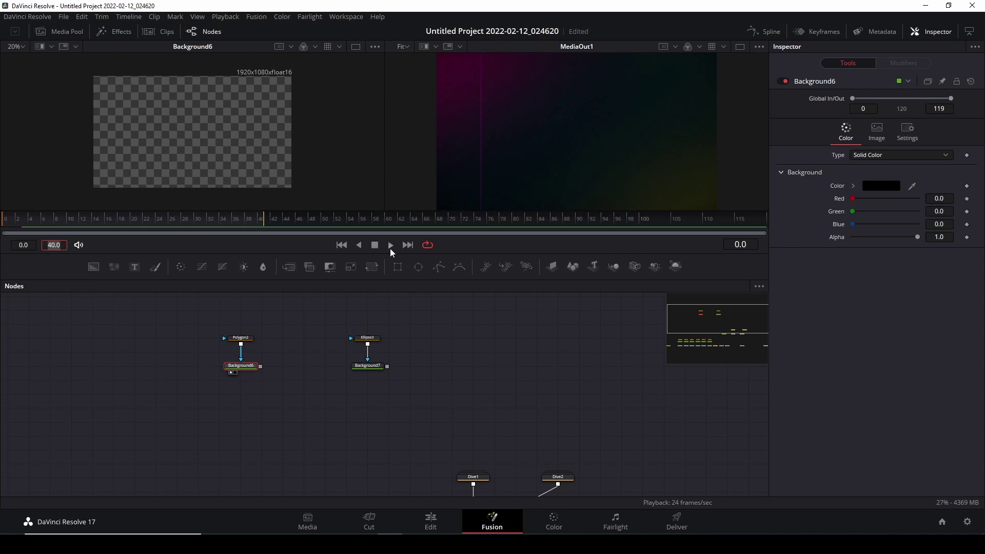
pyautogui.click(390, 246)
pyautogui.click(374, 246)
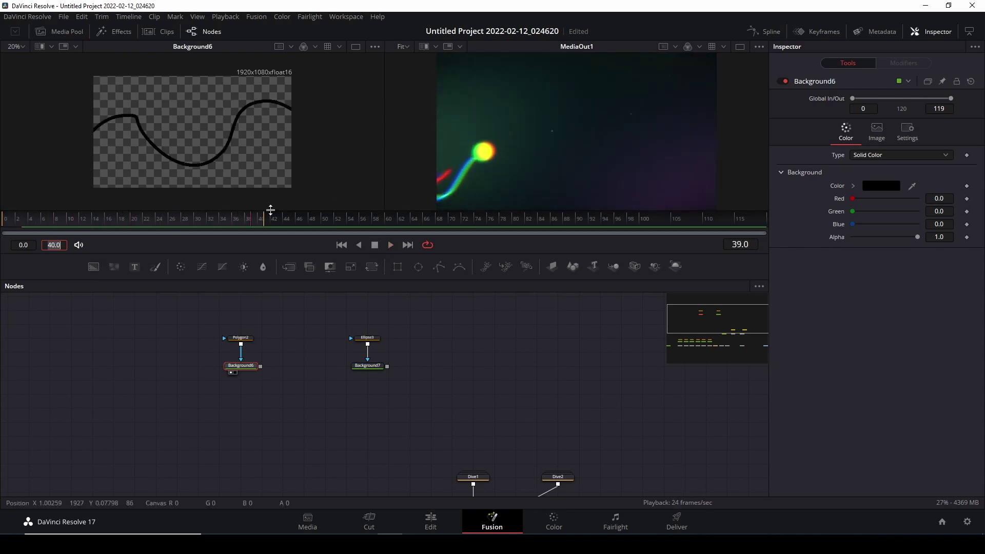
# Move the polygon and ellipse node pairs closer together and add a Transform node after Background7
pyautogui.moveTo(210, 323); pyautogui.dragTo(199, 352)
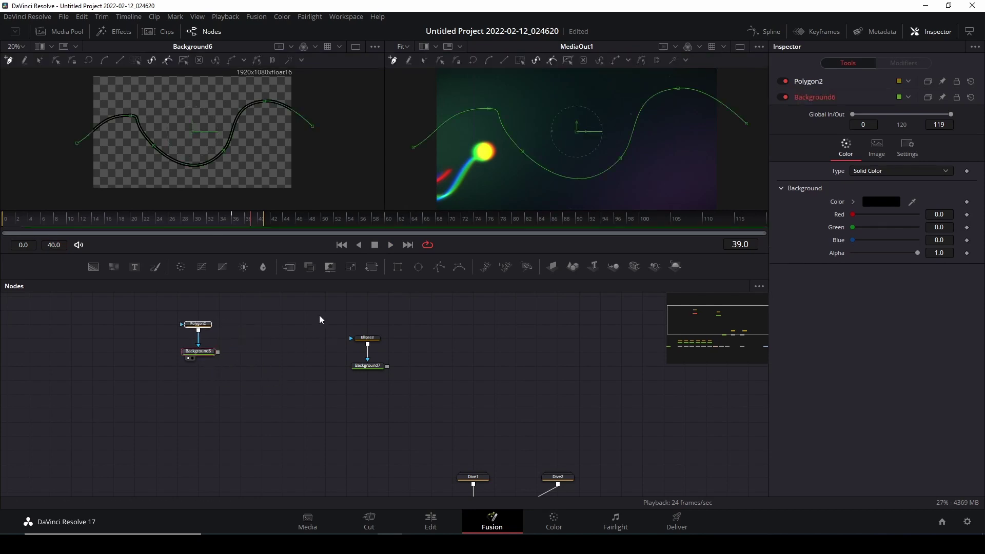
pyautogui.moveTo(320, 320); pyautogui.dragTo(303, 349)
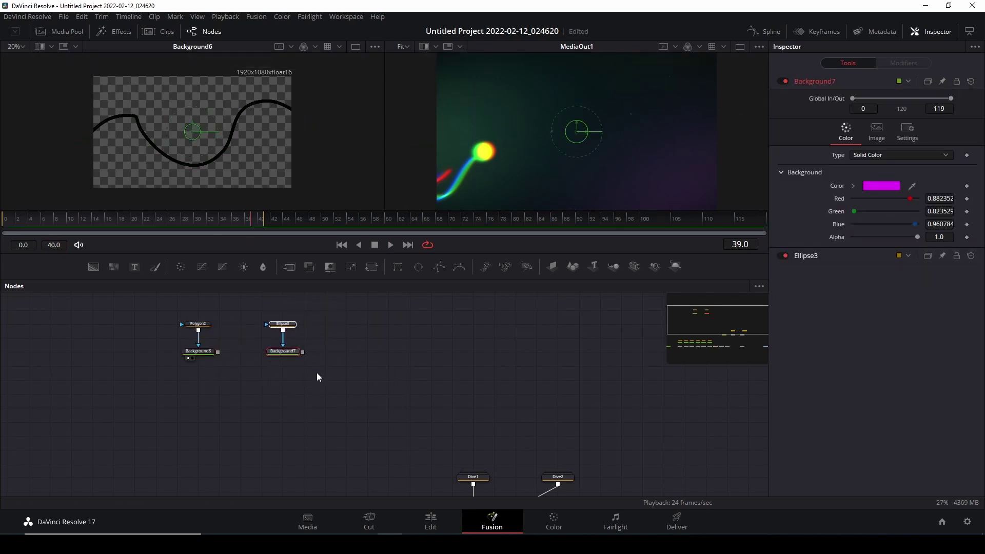
pyautogui.hotkey('ctrl', 'space')
pyautogui.write('TRANS')
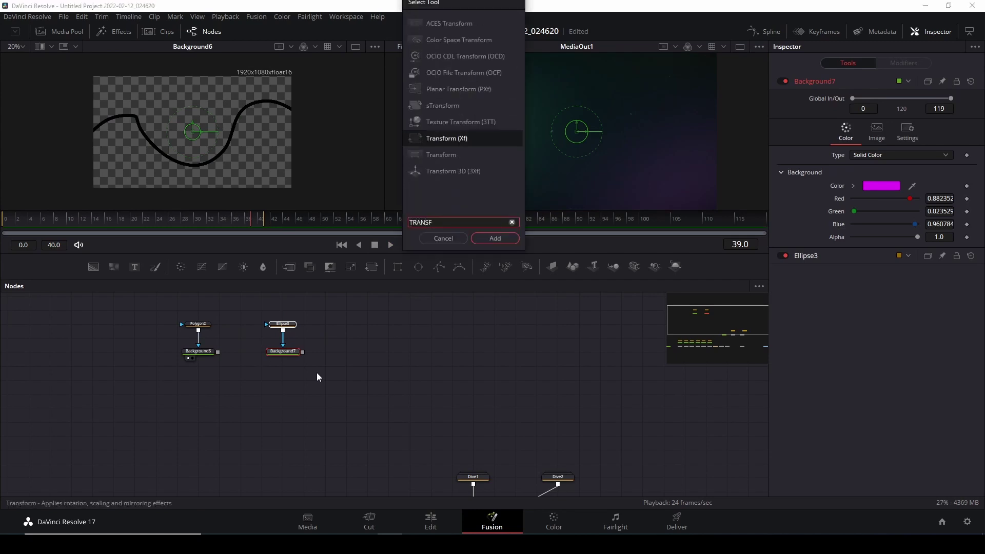
pyautogui.press('Return')
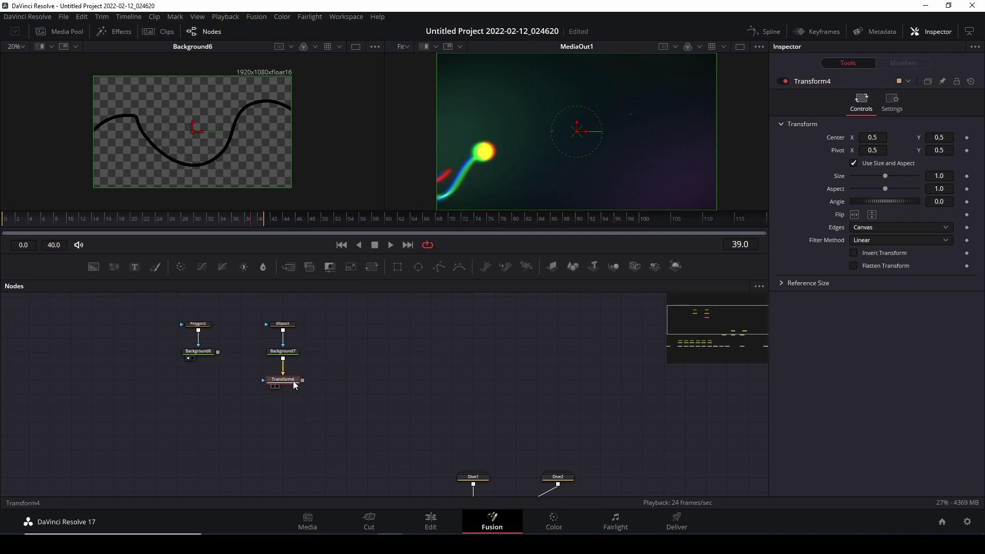
# Place Transform4 beside Background7, apply a Path modifier to its Center and show the modifier's settings
pyautogui.moveTo(290, 380); pyautogui.dragTo(354, 352)
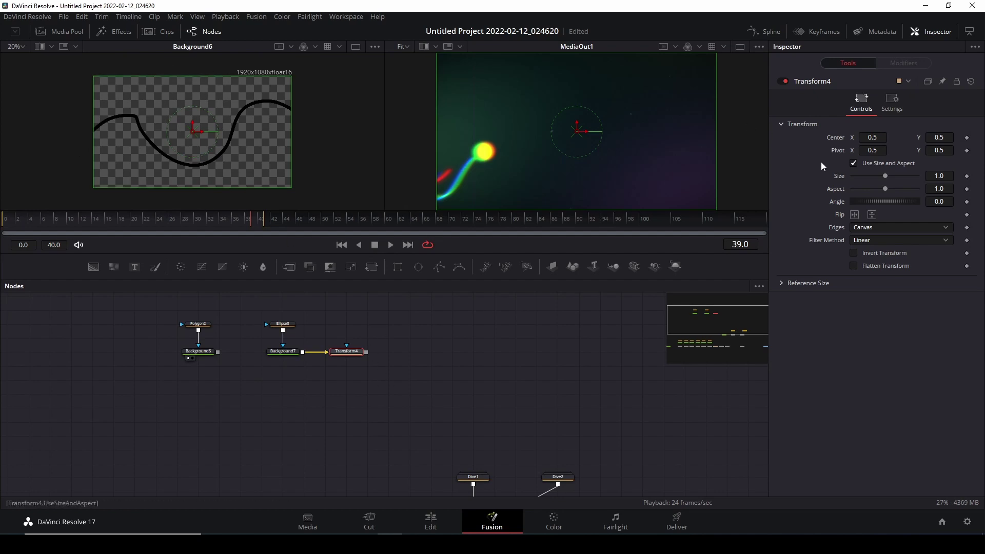
pyautogui.rightClick(836, 136)
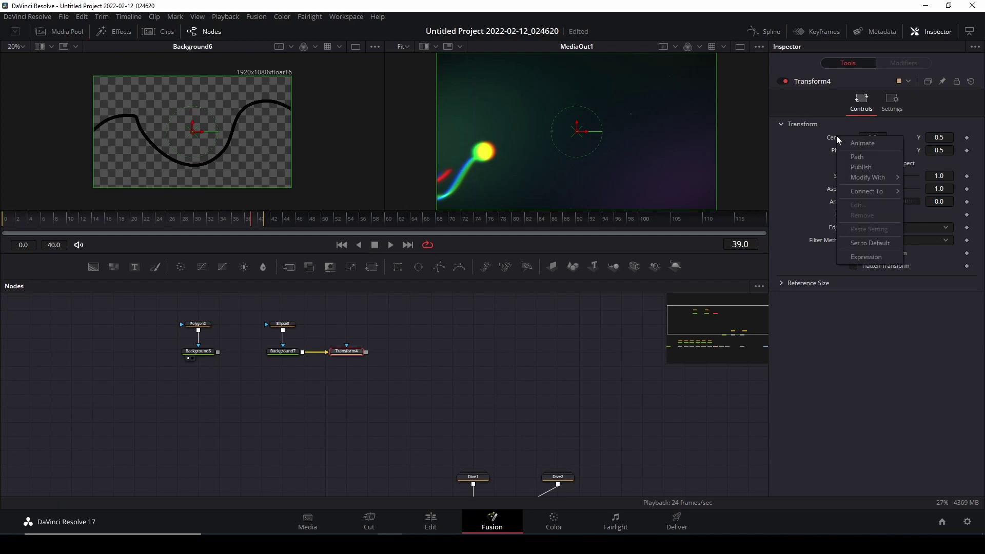
pyautogui.click(856, 157)
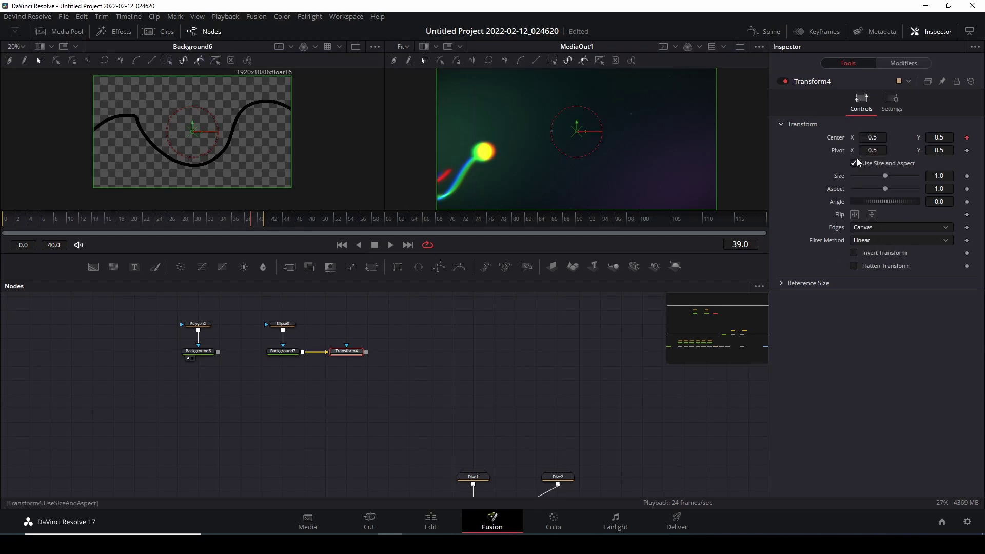
pyautogui.click(908, 62)
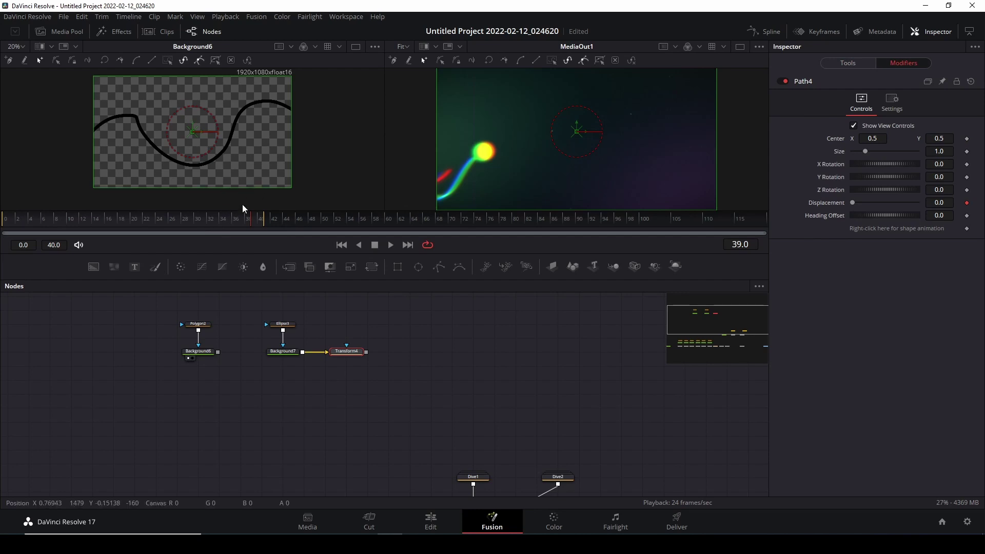
# Remove the Displacement keyframe of Path4 at frame 39 and return to frame 0
pyautogui.moveTo(250, 224)
pyautogui.mouseDown()
pyautogui.moveTo(241, 224)
pyautogui.moveTo(250, 222)
pyautogui.mouseUp()
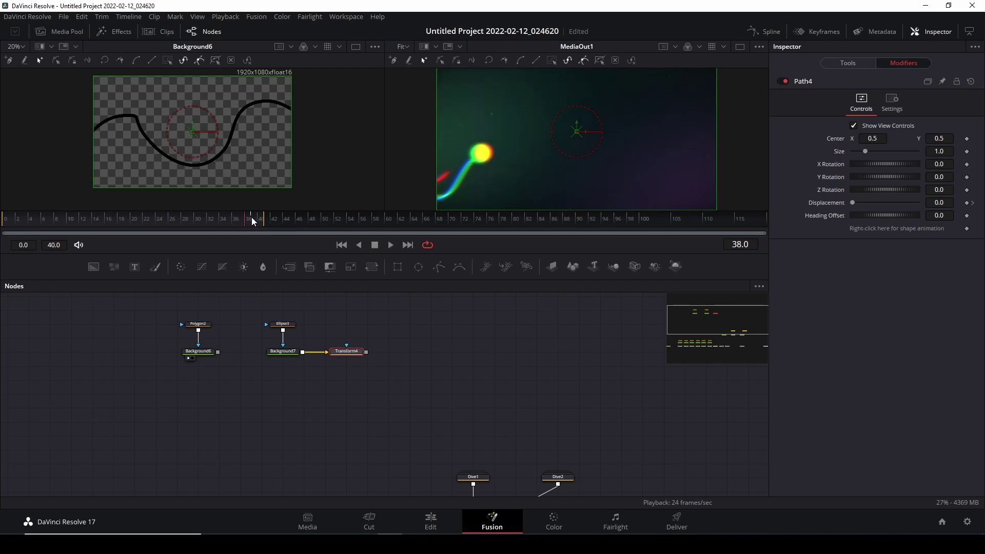
pyautogui.moveTo(251, 225); pyautogui.dragTo(253, 223)
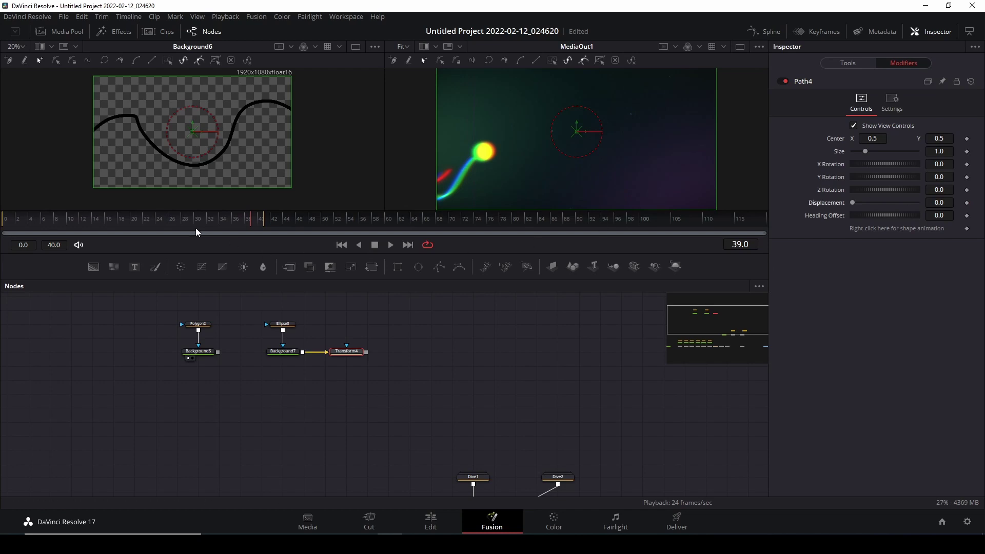
pyautogui.moveTo(195, 228); pyautogui.dragTo(1, 250)
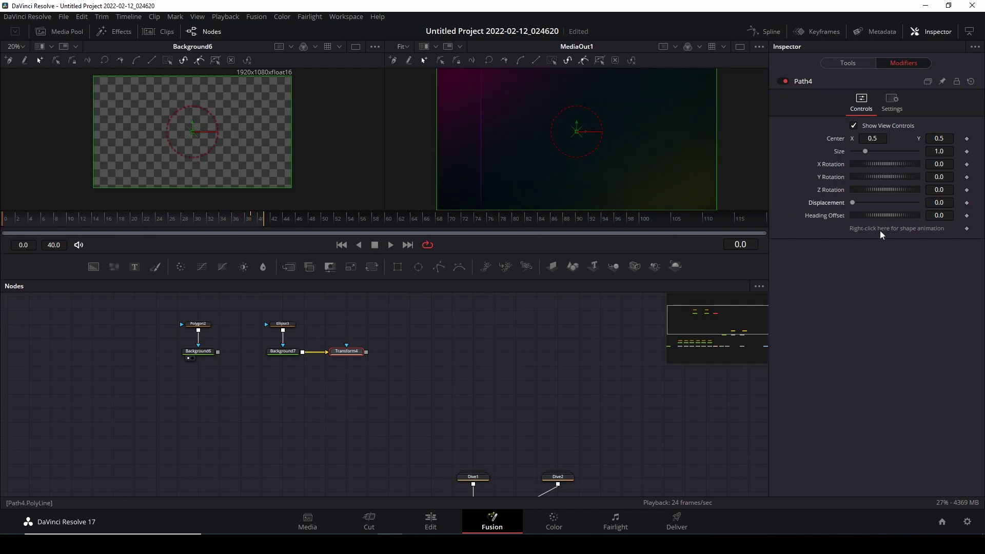
# Connect Path4's shape animation to the published Polygon2: Polyline value
pyautogui.rightClick(850, 228)
pyautogui.moveTo(896, 298)
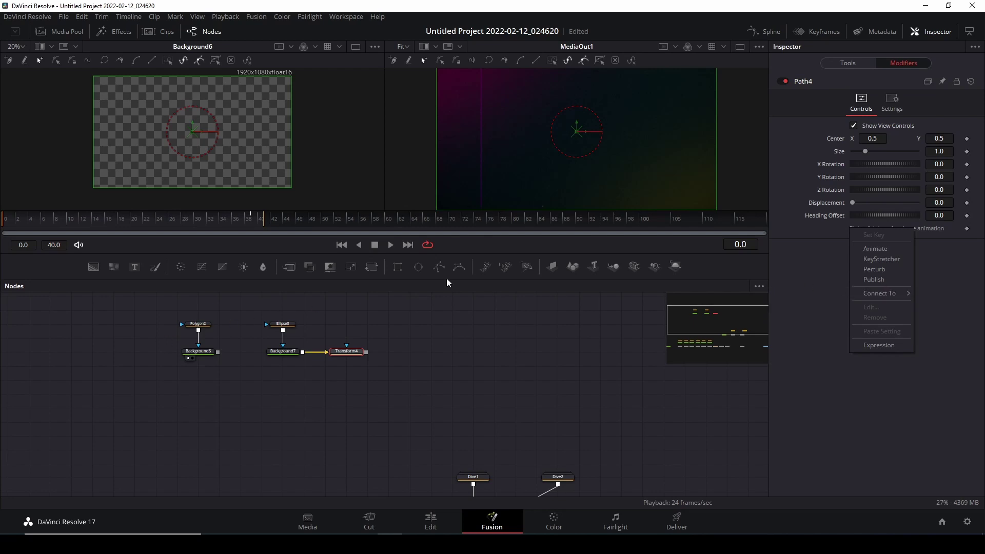
pyautogui.moveTo(833, 315)
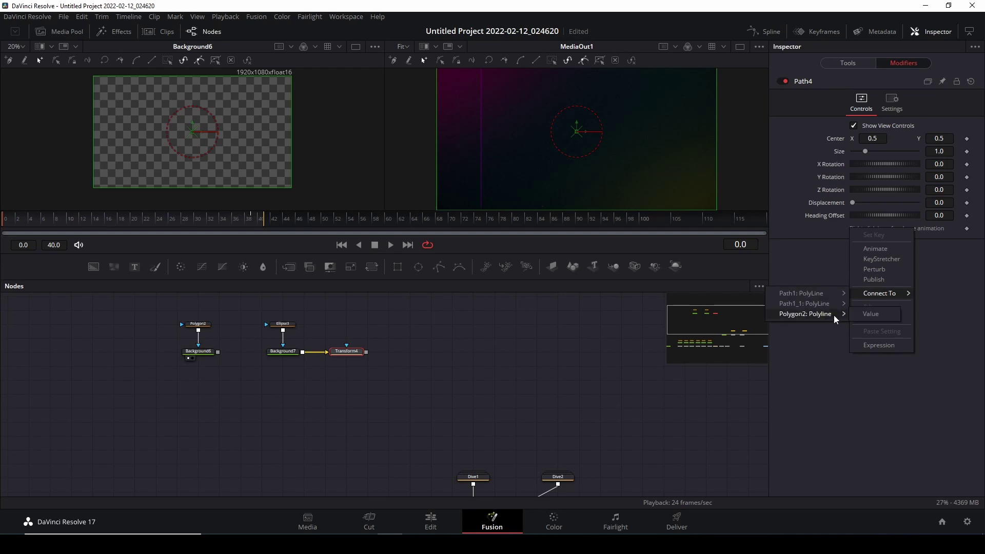
pyautogui.click(872, 314)
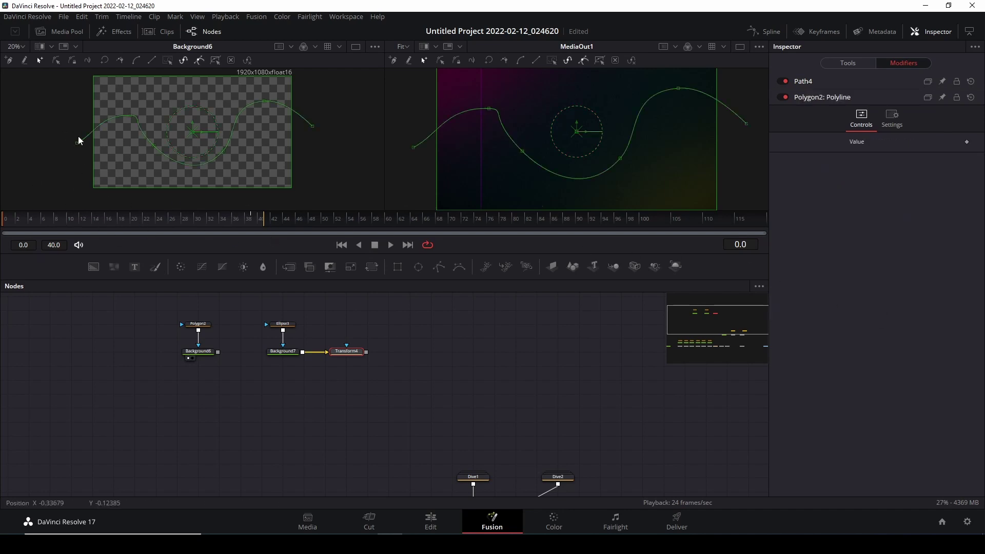
# Keyframe Path4's Displacement at 1.0 on frame 36 and at 0.0 on frame 0
pyautogui.moveTo(21, 220); pyautogui.dragTo(236, 228)
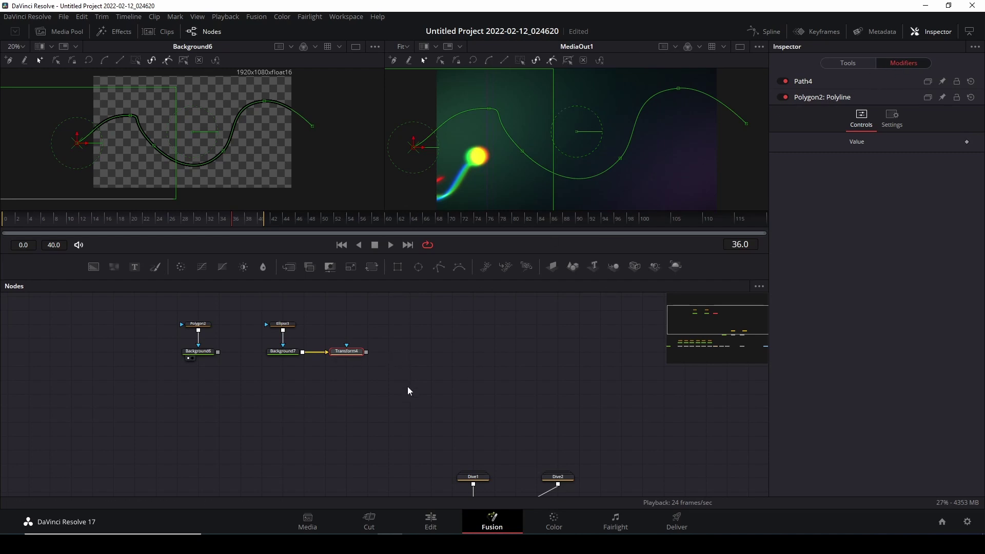
pyautogui.click(349, 352)
pyautogui.click(898, 64)
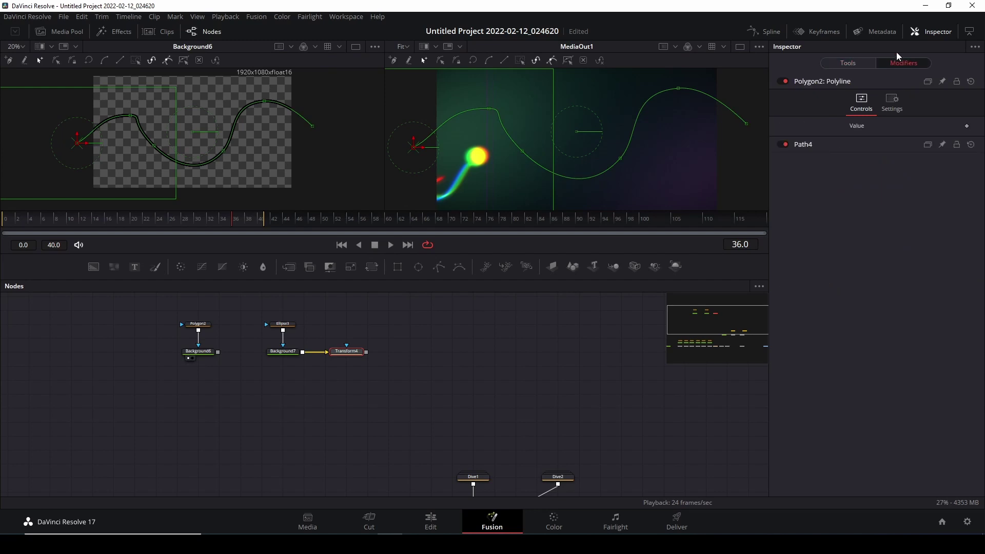
pyautogui.click(808, 145)
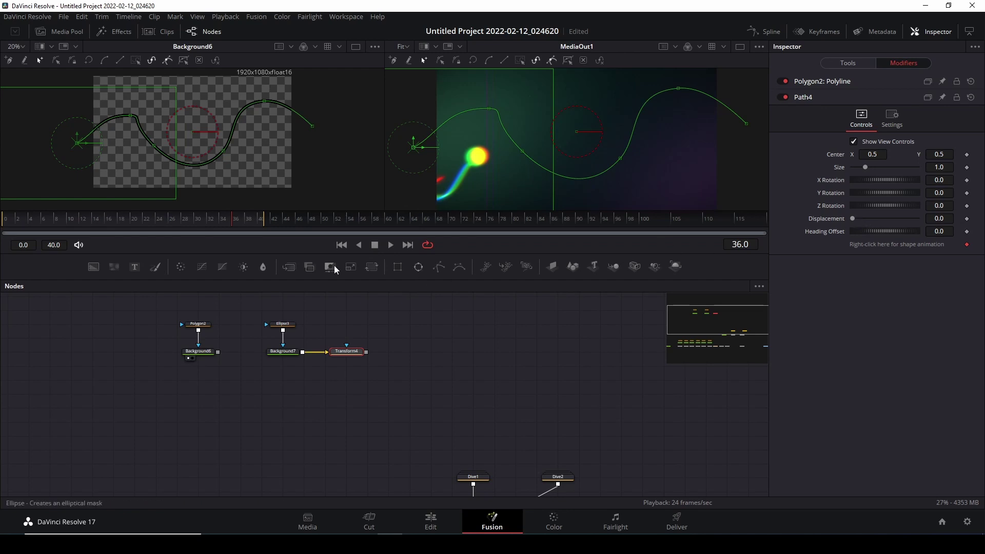
pyautogui.moveTo(229, 224); pyautogui.dragTo(229, 224)
pyautogui.moveTo(852, 219); pyautogui.dragTo(953, 225)
pyautogui.click(966, 219)
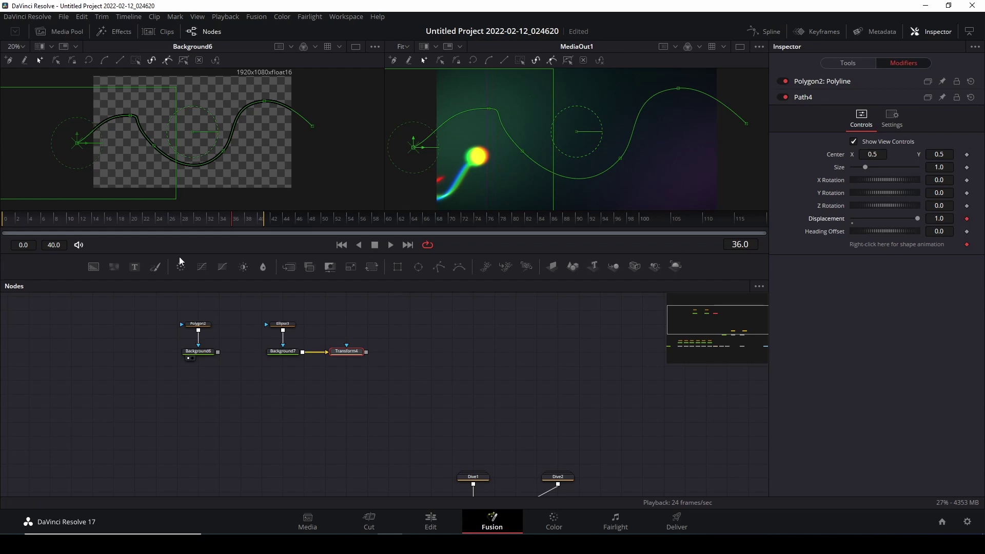
pyautogui.moveTo(183, 223); pyautogui.dragTo(4, 227)
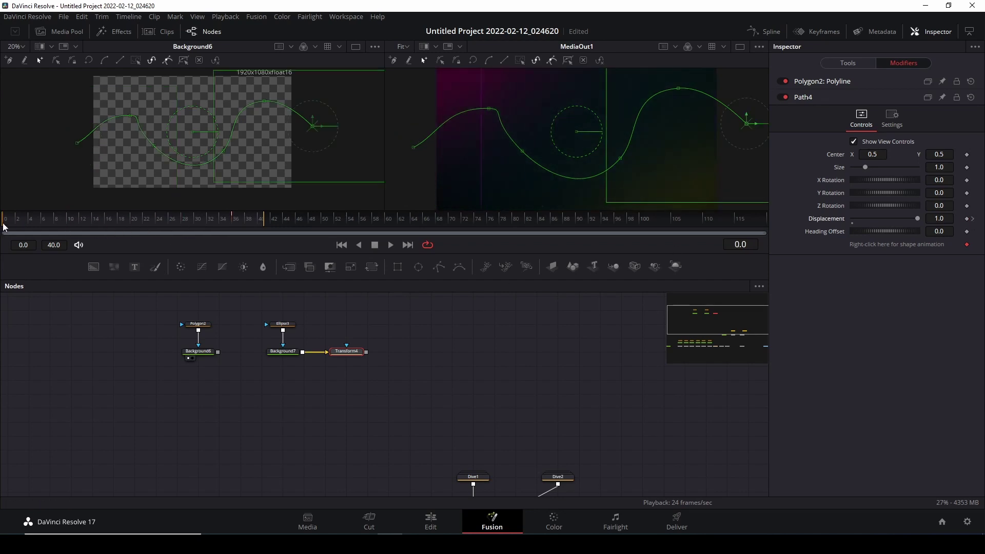
pyautogui.moveTo(917, 218); pyautogui.dragTo(761, 223)
# Display Transform4 in the first viewer and scrub the timeline to review the circle's motion along the path
pyautogui.moveTo(13, 222); pyautogui.dragTo(233, 237)
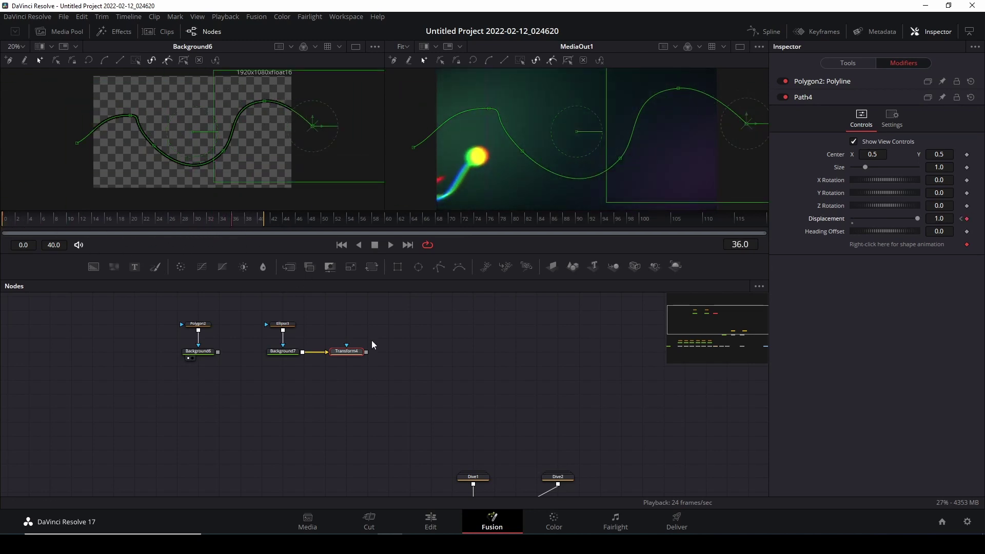
pyautogui.moveTo(361, 354)
pyautogui.press('1')
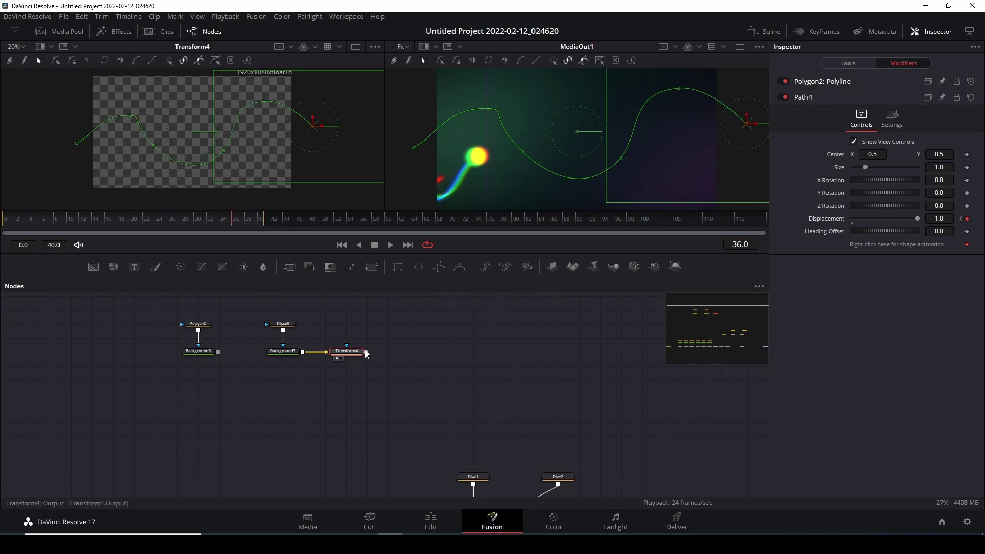
pyautogui.moveTo(222, 215); pyautogui.dragTo(179, 269)
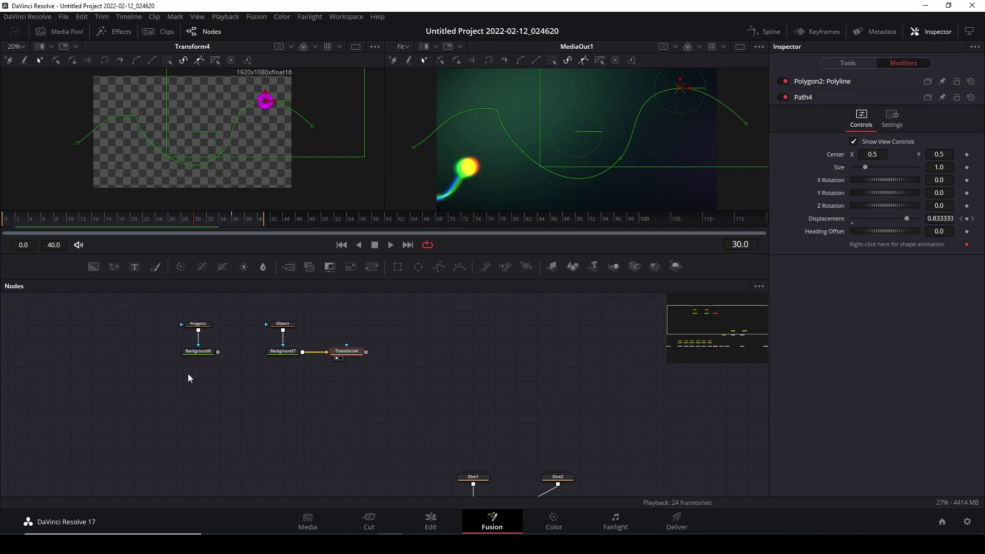
# Add a Background node below Background6 and colour it cyan with Red 0.035294, Green 0.745098 and Blue 0.886274
pyautogui.moveTo(392, 432)
pyautogui.mouseDown()
pyautogui.moveTo(347, 346)
pyautogui.moveTo(375, 429)
pyautogui.mouseUp()
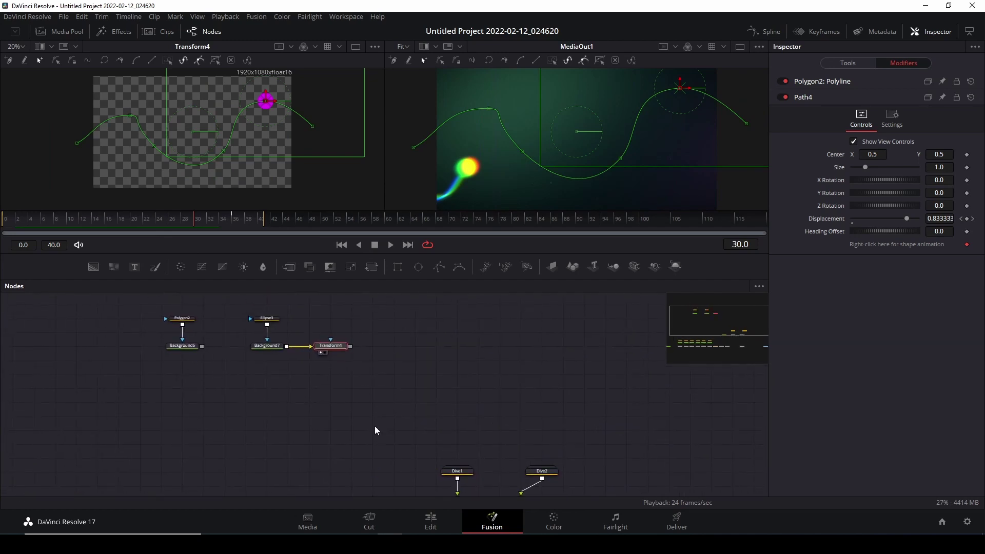
pyautogui.click(152, 432)
pyautogui.hotkey('shift', 'space')
pyautogui.write('ACK')
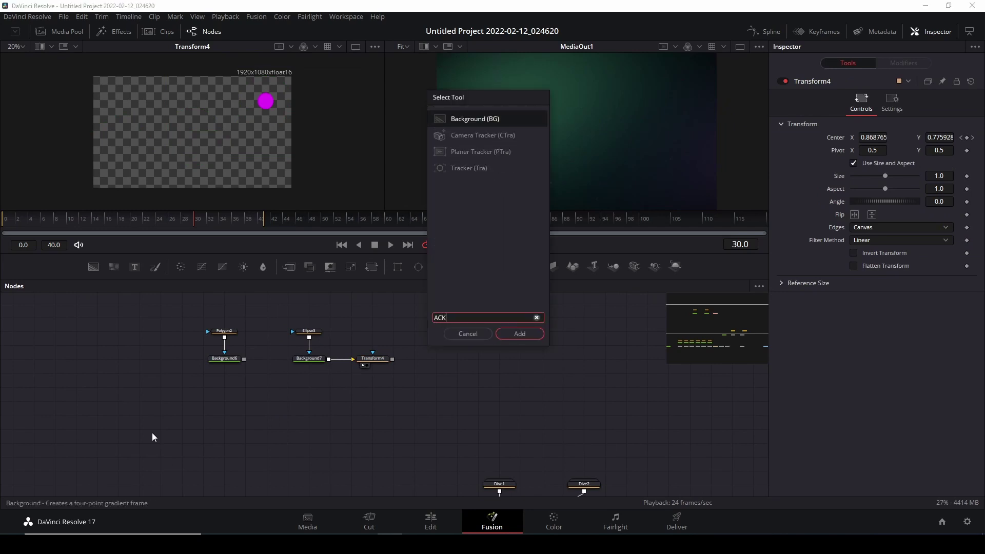
pyautogui.press('Return')
pyautogui.moveTo(143, 432); pyautogui.dragTo(143, 418)
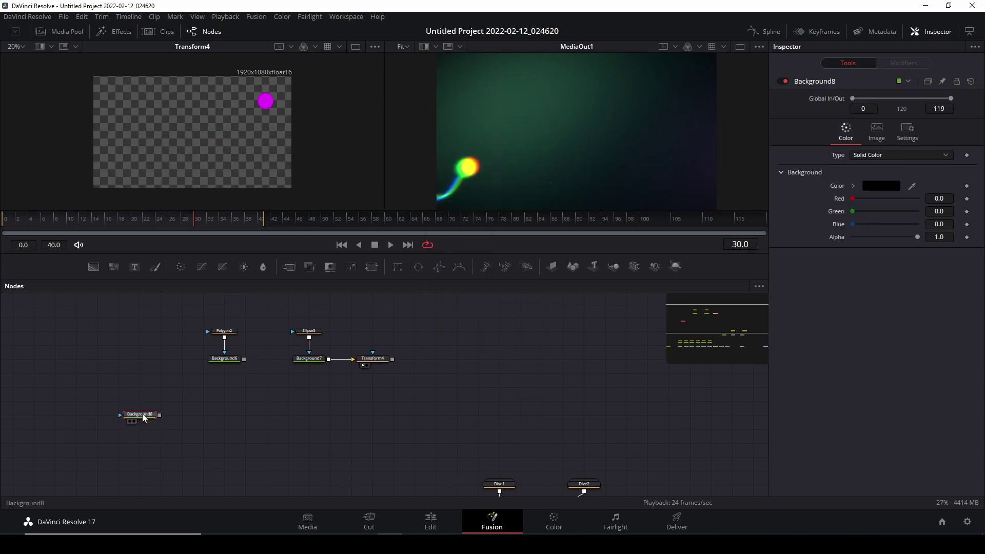
pyautogui.click(881, 186)
pyautogui.moveTo(535, 208); pyautogui.dragTo(535, 185)
pyautogui.click(607, 192)
pyautogui.click(592, 364)
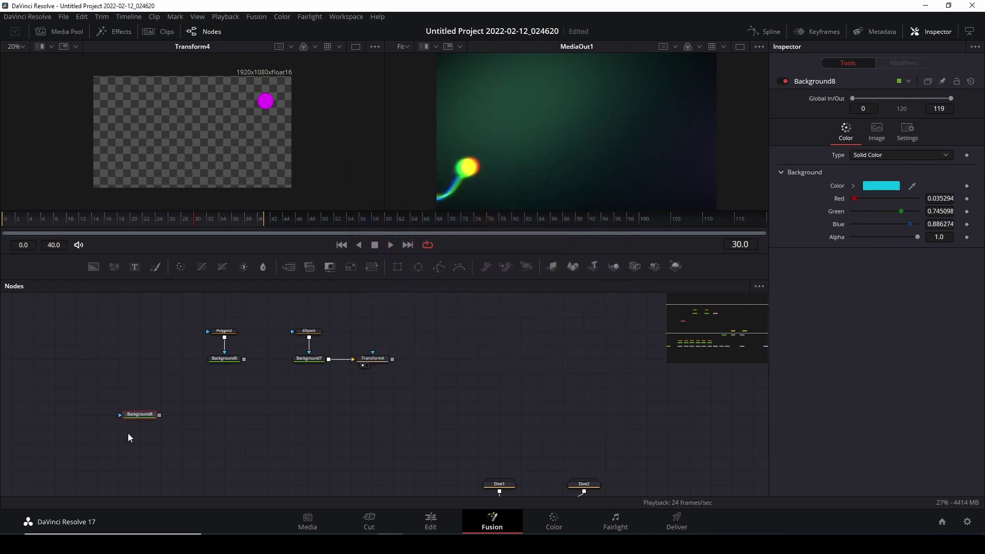
# Add a Merge node after the cyan Background8 and connect Background6's polygon stroke as its foreground
pyautogui.moveTo(146, 422); pyautogui.dragTo(149, 395)
pyautogui.moveTo(182, 323); pyautogui.dragTo(208, 346)
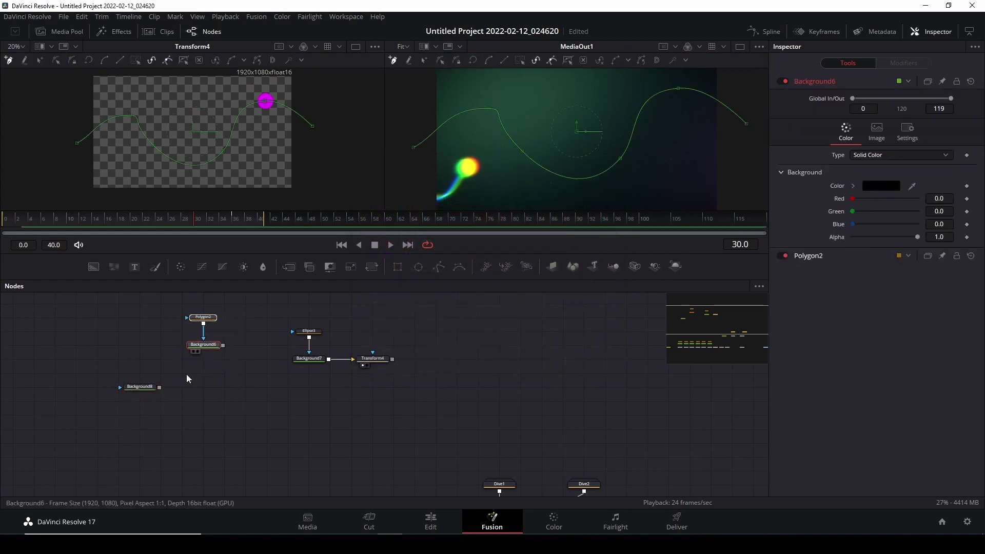
pyautogui.click(140, 392)
pyautogui.hotkey('shift', 'space')
pyautogui.write('MERGE')
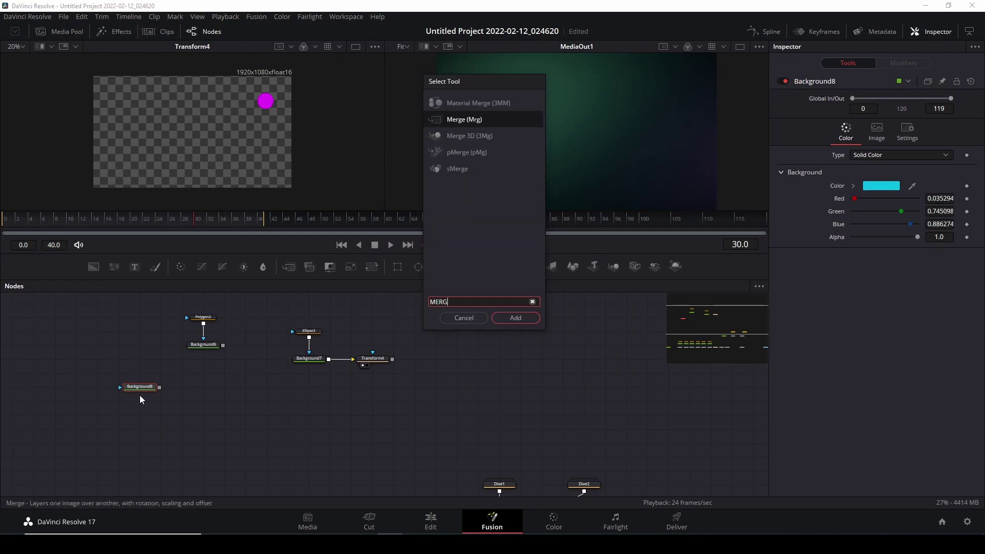
pyautogui.press('Return')
pyautogui.moveTo(195, 391); pyautogui.dragTo(216, 391)
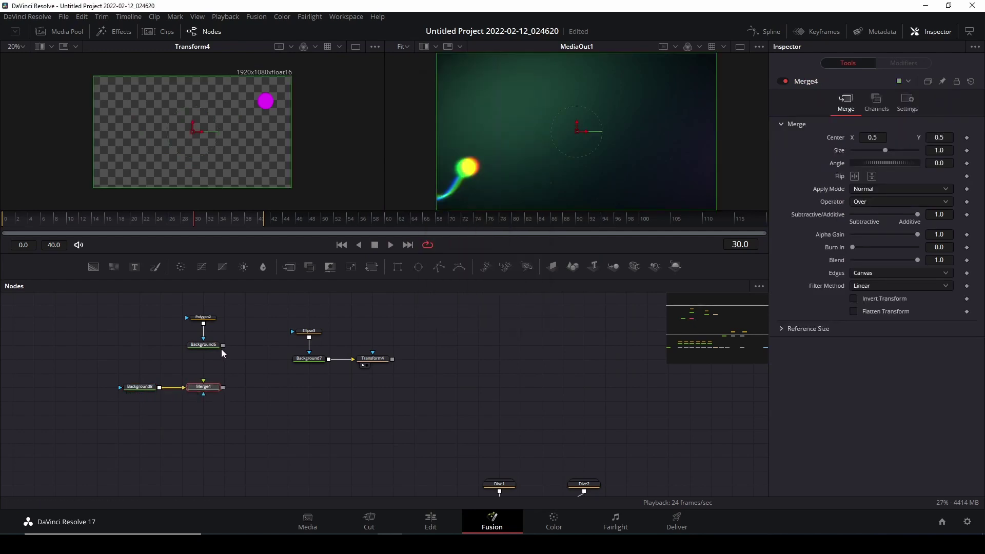
pyautogui.moveTo(223, 345); pyautogui.dragTo(212, 391)
# Add a second Merge after Merge4, line up Ellipse3 and Background7 above it, and feed Transform4 into its foreground
pyautogui.hotkey('shift', 'space')
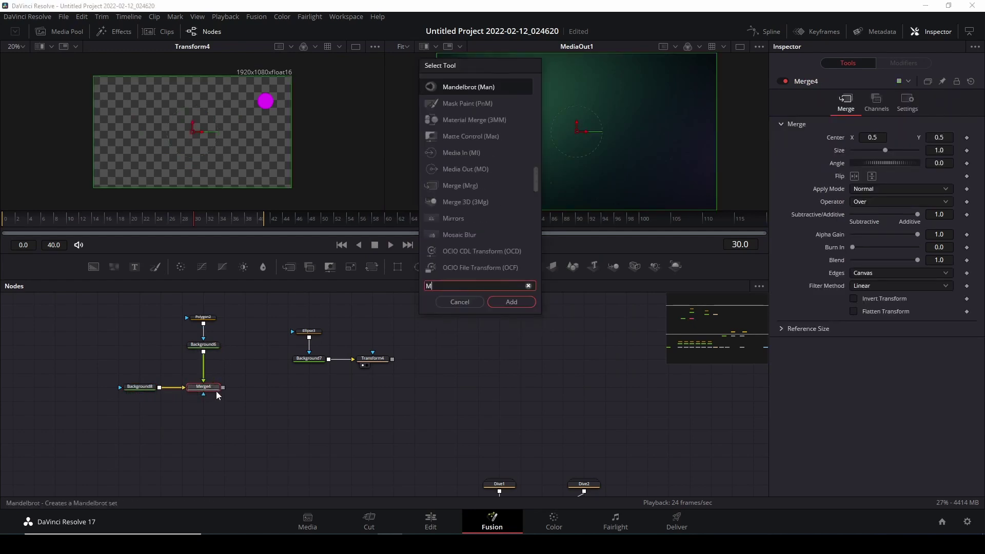
pyautogui.write('merge')
pyautogui.press('Return')
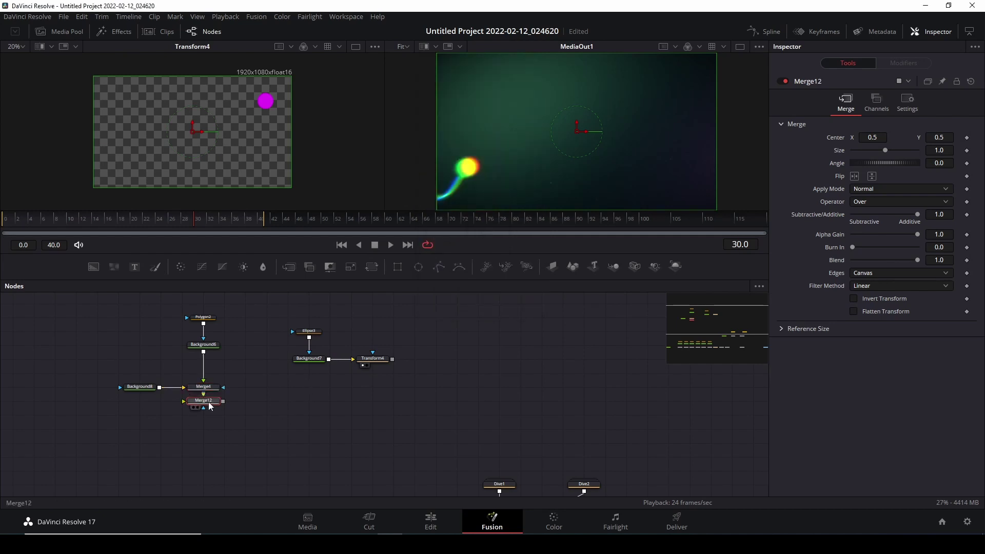
pyautogui.moveTo(203, 400)
pyautogui.mouseDown()
pyautogui.moveTo(288, 402)
pyautogui.moveTo(269, 387)
pyautogui.mouseUp()
pyautogui.moveTo(264, 308); pyautogui.dragTo(332, 371)
pyautogui.moveTo(314, 359); pyautogui.dragTo(273, 347)
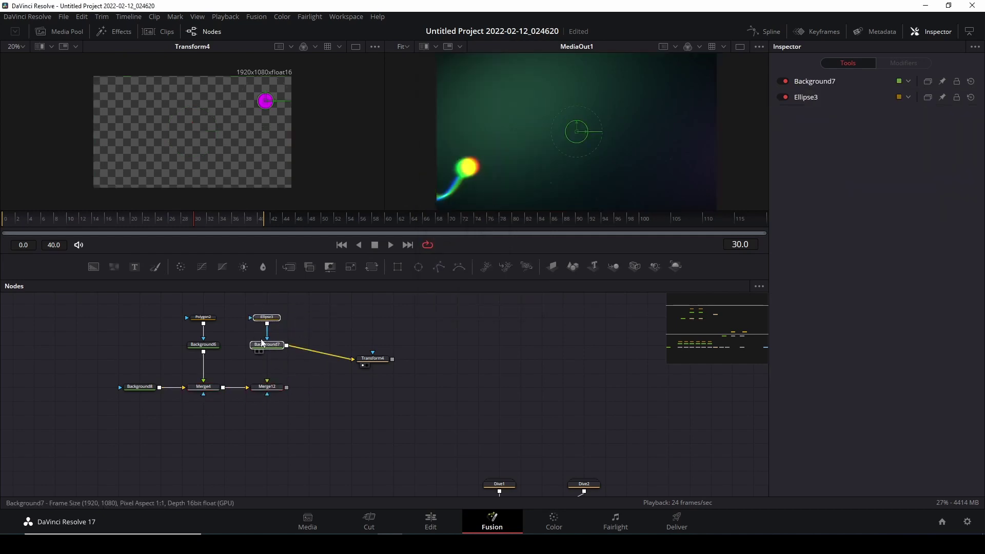
pyautogui.moveTo(374, 361); pyautogui.dragTo(297, 389)
# Display Merge12 in the first viewer and play the combined stroke and circle animation from the start
pyautogui.click(276, 390)
pyautogui.press('1')
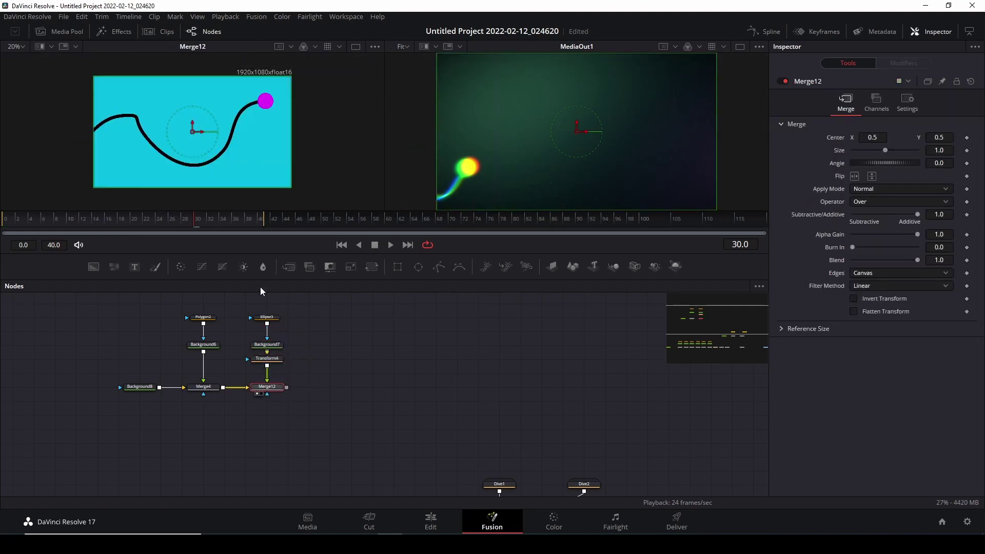
pyautogui.moveTo(208, 226); pyautogui.dragTo(11, 228)
pyautogui.click(390, 245)
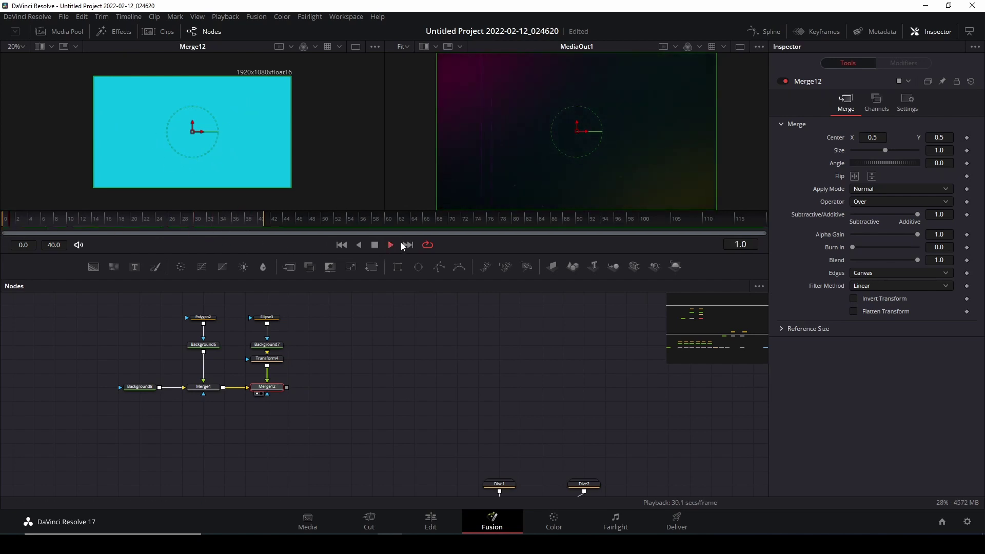
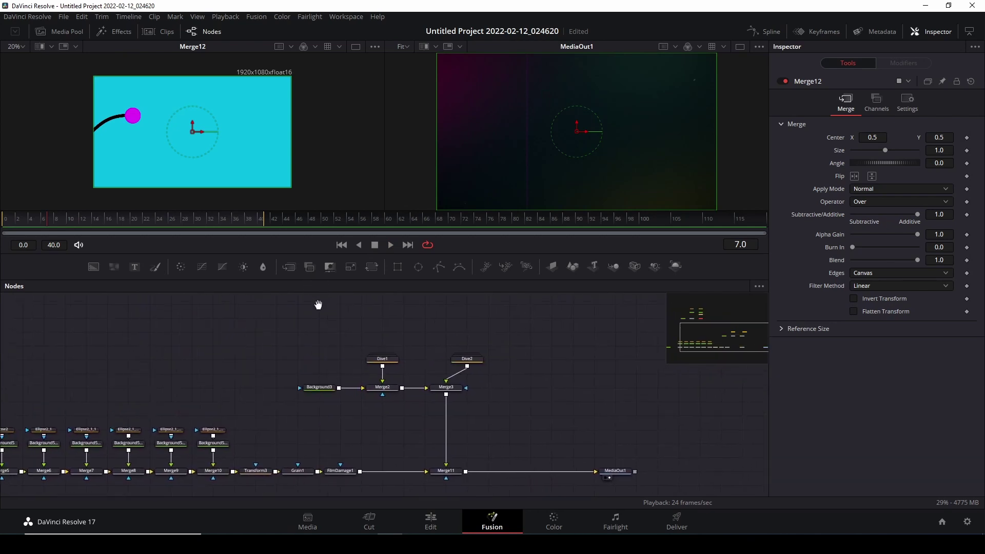
# Align the Dive2 group above Merge3 and briefly expand the Dive1 group to inspect its nodes
pyautogui.moveTo(478, 382); pyautogui.dragTo(458, 383)
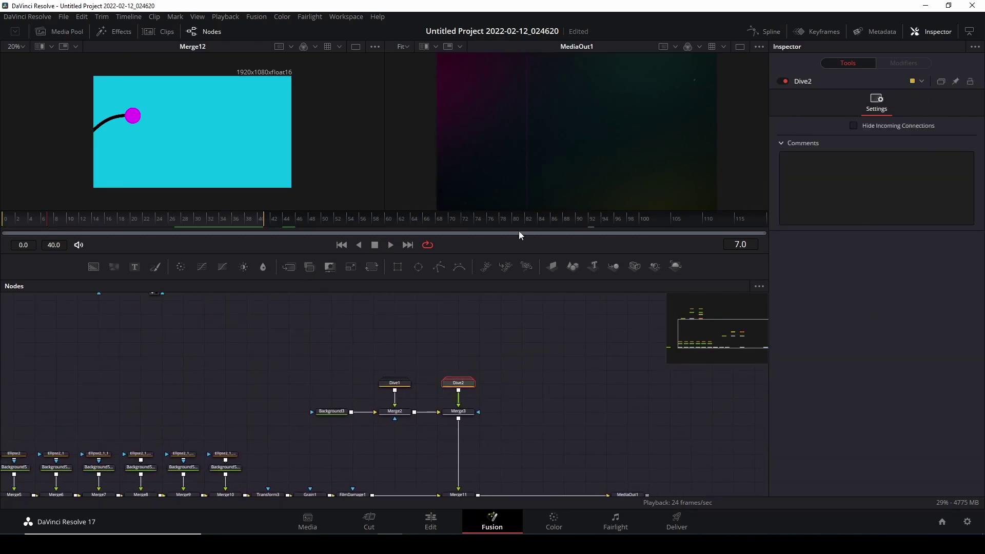
pyautogui.moveTo(363, 442); pyautogui.dragTo(320, 390)
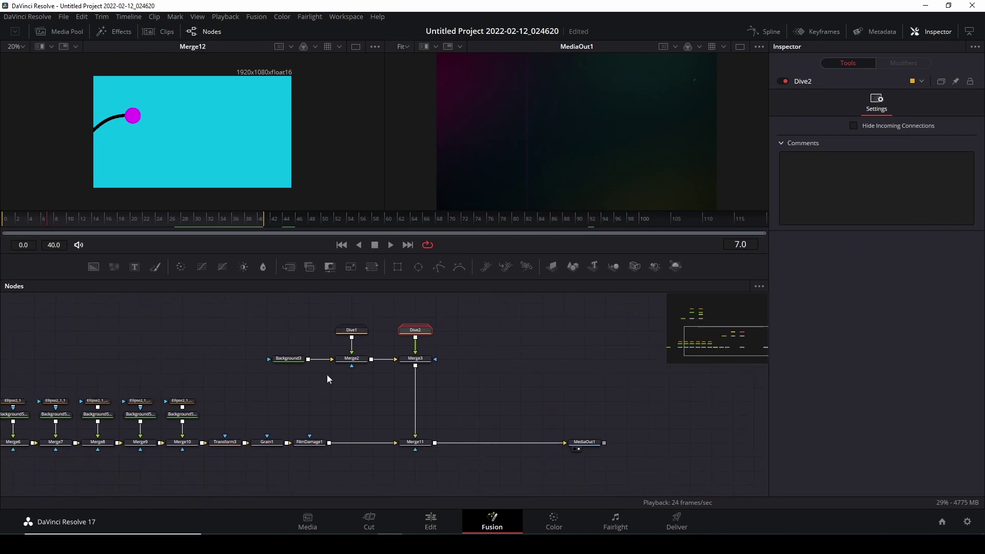
pyautogui.doubleClick(352, 330)
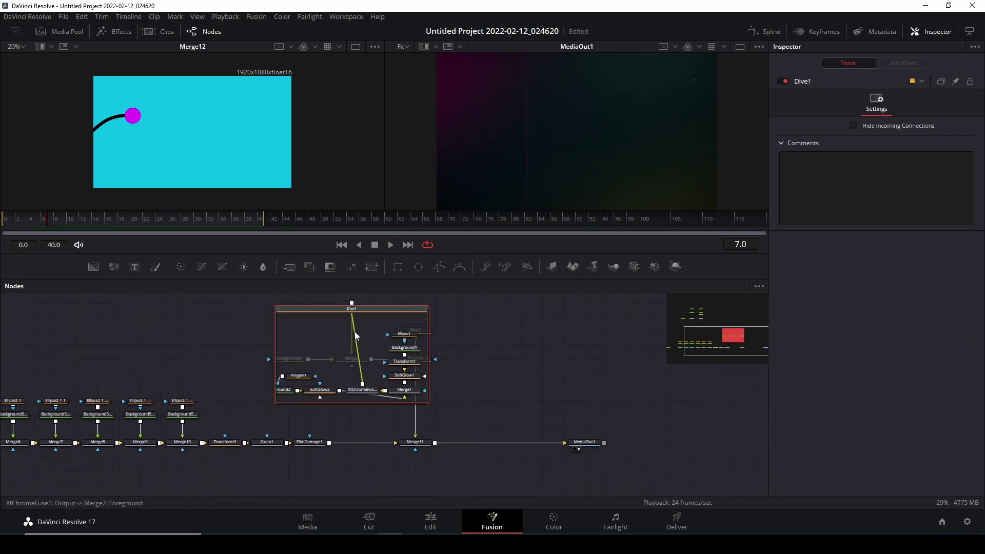
pyautogui.click(278, 309)
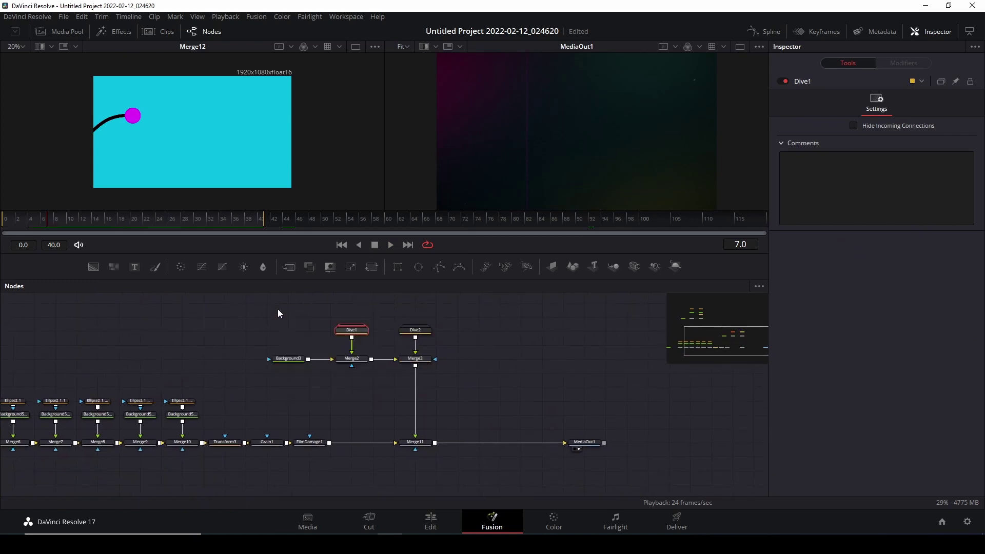
# Move Background4 farther from Merge5, and select Background5 together with its Ellipse2 mask to inspect them
pyautogui.moveTo(158, 348); pyautogui.dragTo(367, 327)
pyautogui.click(97, 421)
pyautogui.moveTo(110, 421); pyautogui.dragTo(87, 421)
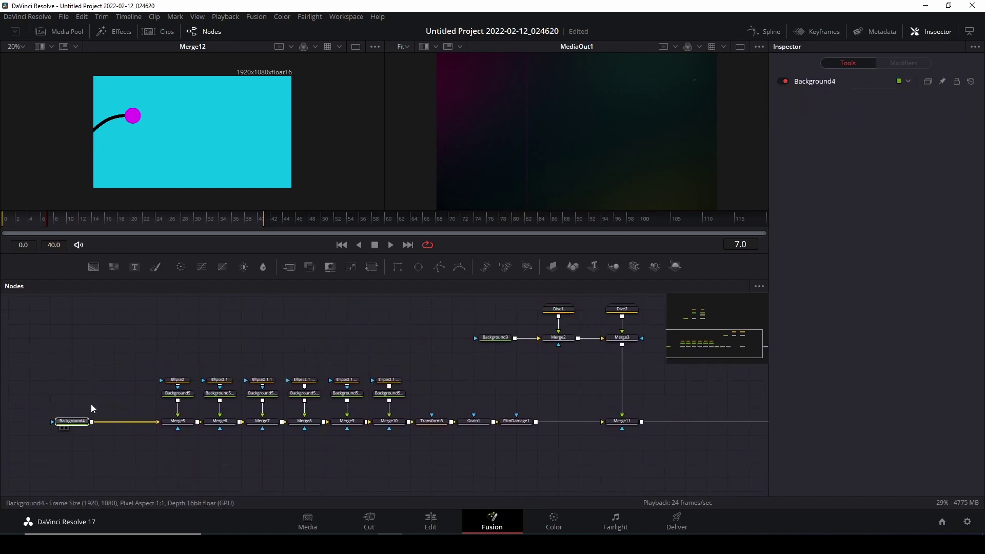
pyautogui.moveTo(139, 346); pyautogui.dragTo(188, 399)
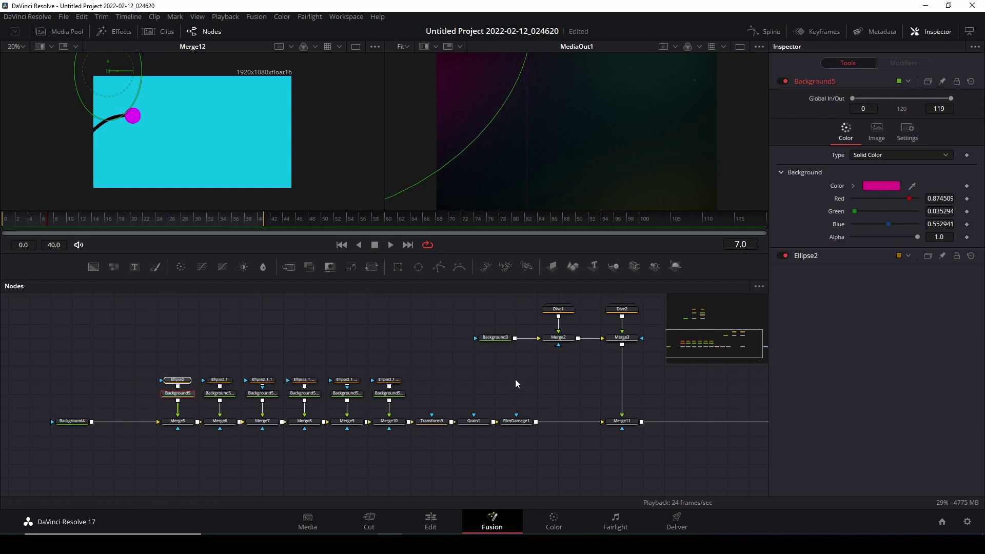
# Select Transform3 and play its motion from frame 0 with its whole path fitted in the MediaOut1 viewer
pyautogui.moveTo(547, 378); pyautogui.dragTo(455, 374)
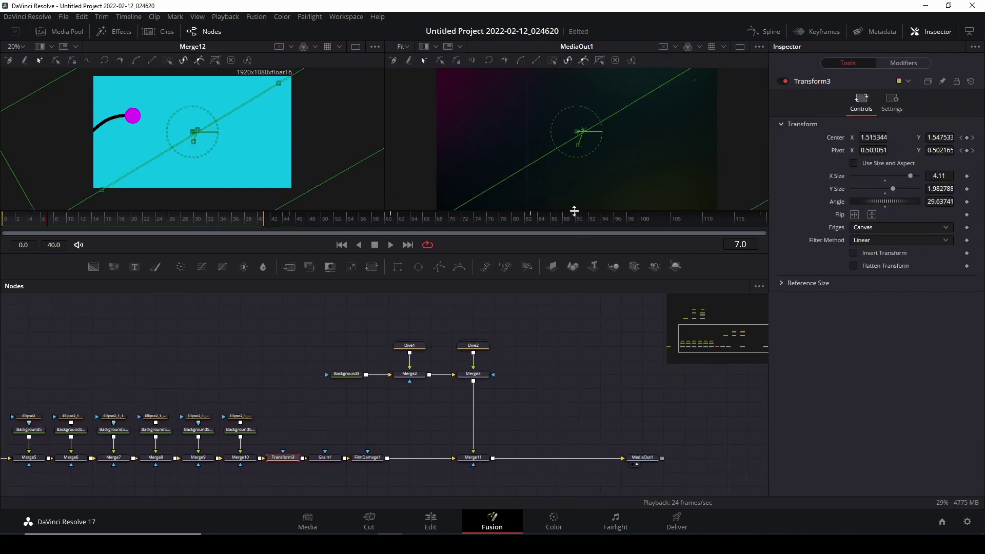
pyautogui.moveTo(574, 211); pyautogui.dragTo(513, 243)
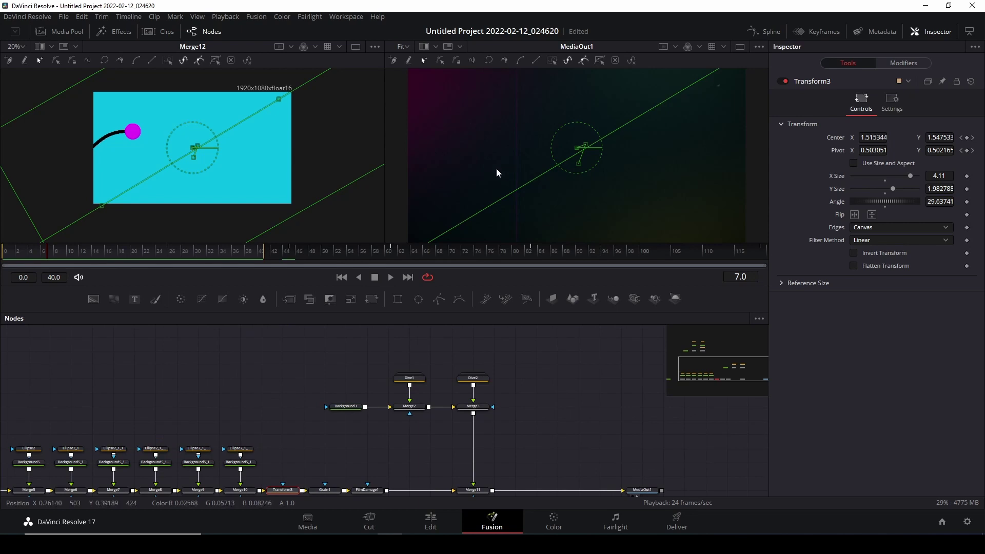
pyautogui.scroll(-3, 496, 168)
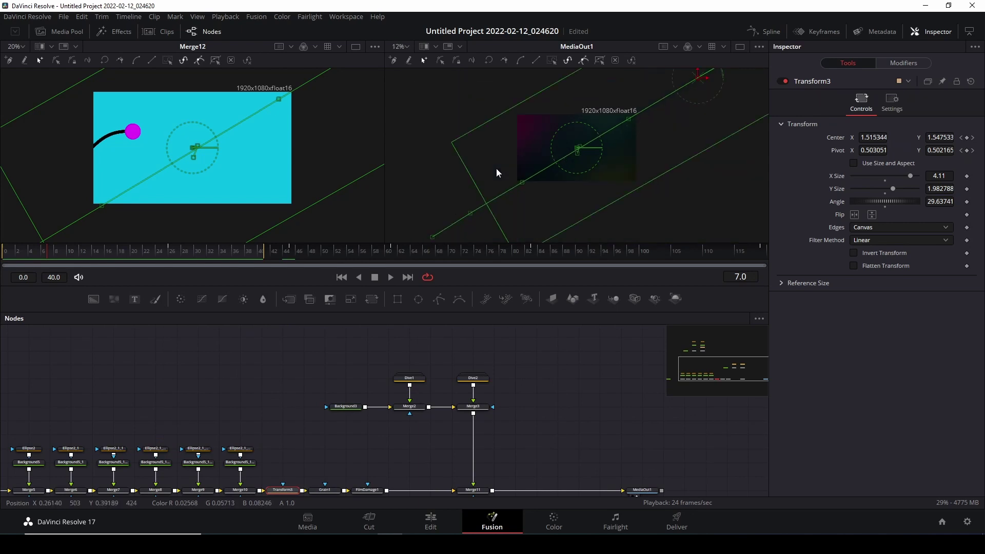
pyautogui.scroll(-2, 496, 168)
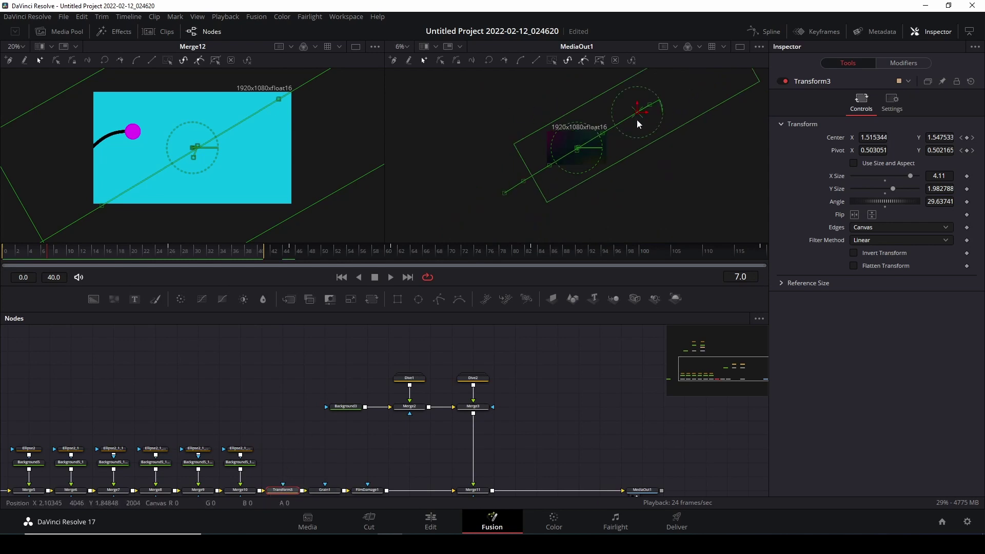
pyautogui.moveTo(63, 252); pyautogui.dragTo(2, 262)
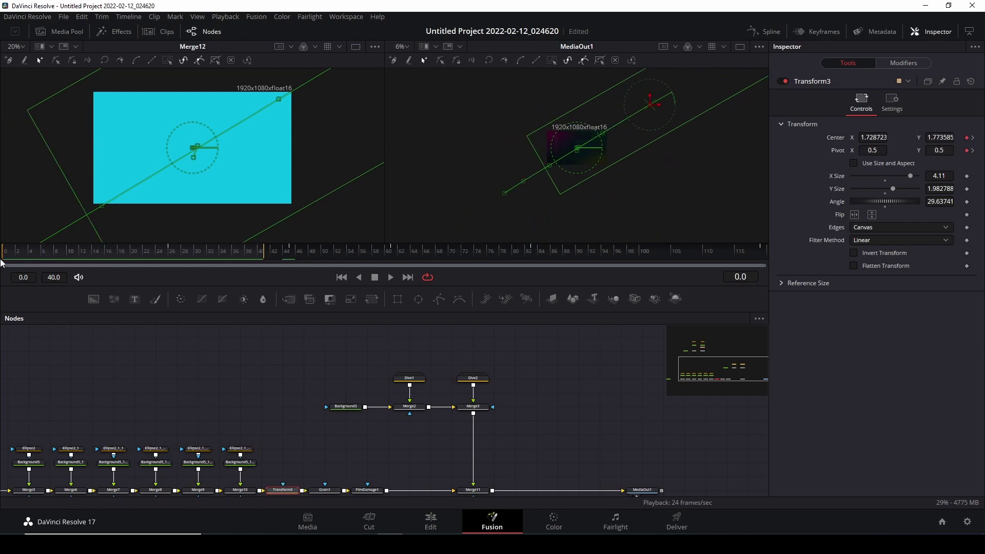
pyautogui.click(390, 277)
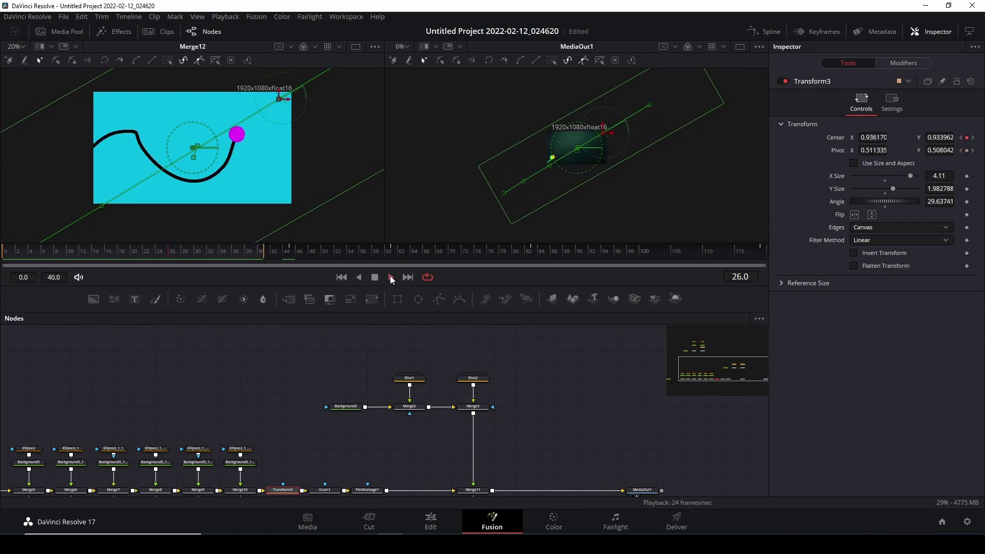
pyautogui.click(359, 278)
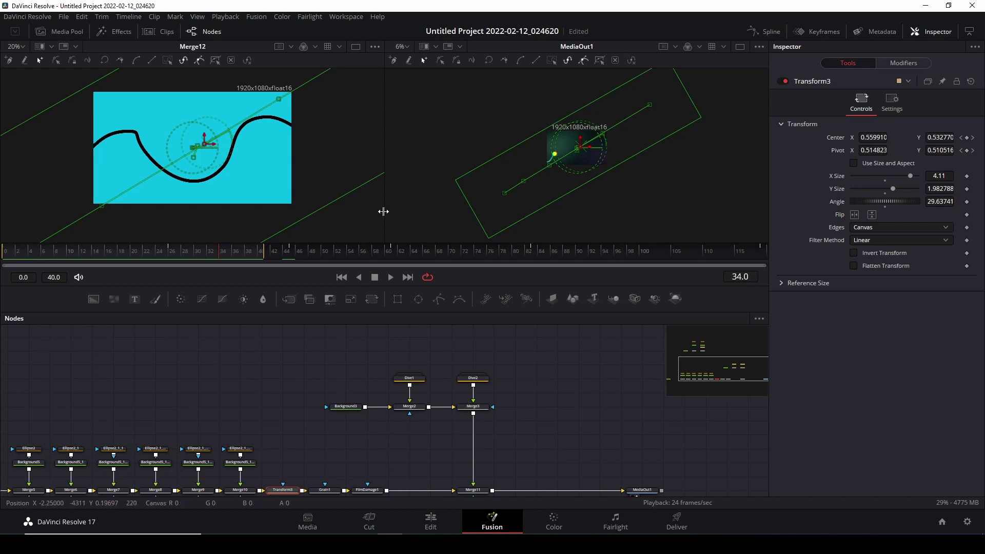
# Deselect Transform3 and move the playhead to frame 25
pyautogui.moveTo(321, 417); pyautogui.dragTo(372, 357)
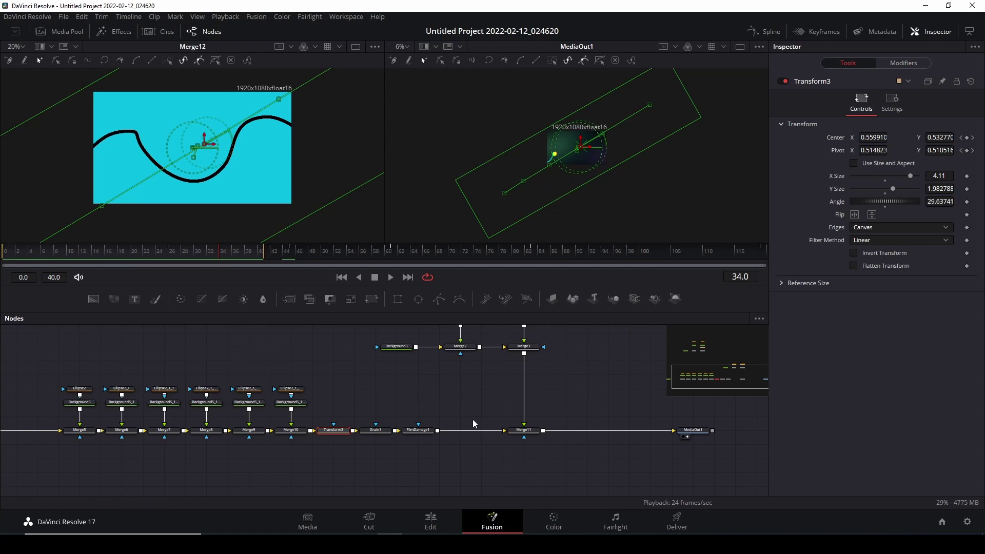
pyautogui.moveTo(462, 394); pyautogui.dragTo(405, 404)
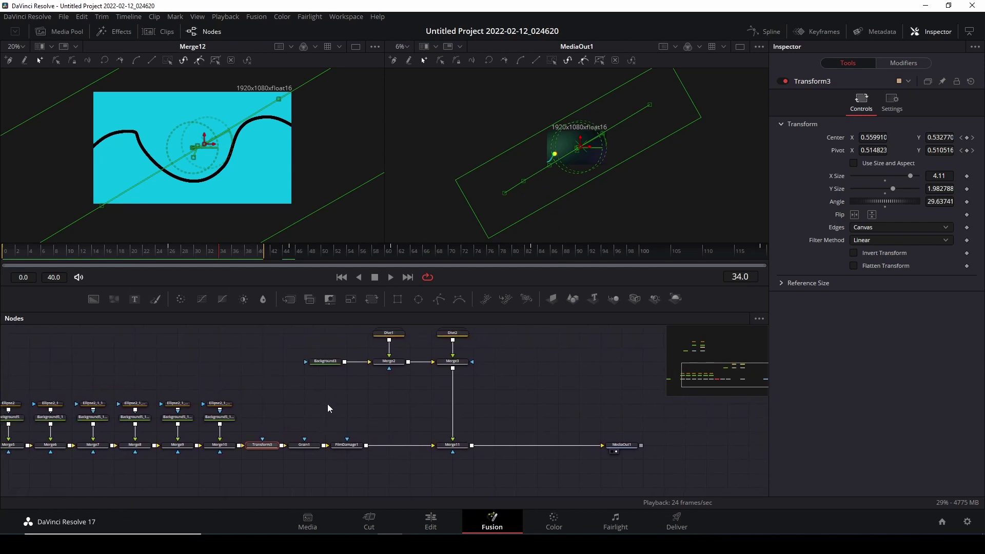
pyautogui.click(509, 385)
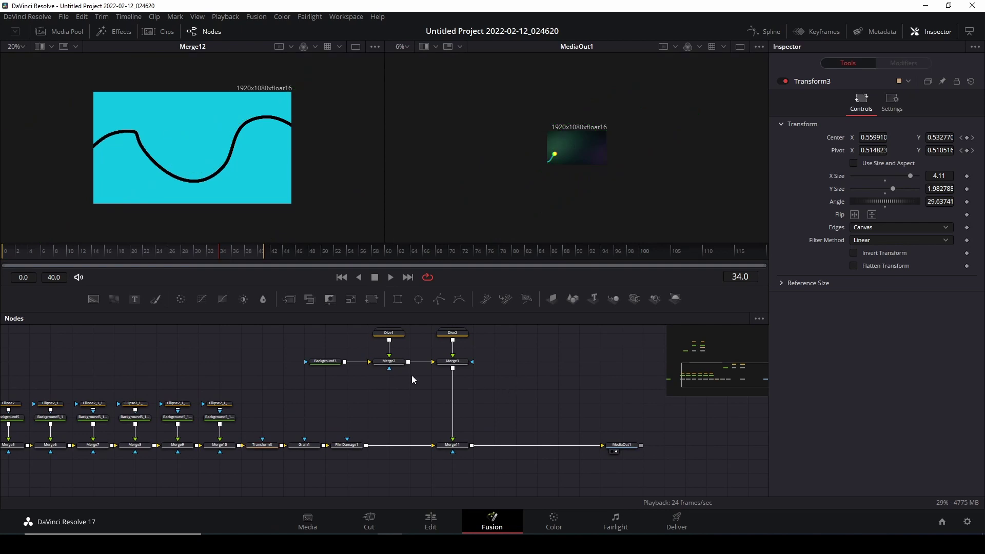
pyautogui.moveTo(222, 251); pyautogui.dragTo(160, 252)
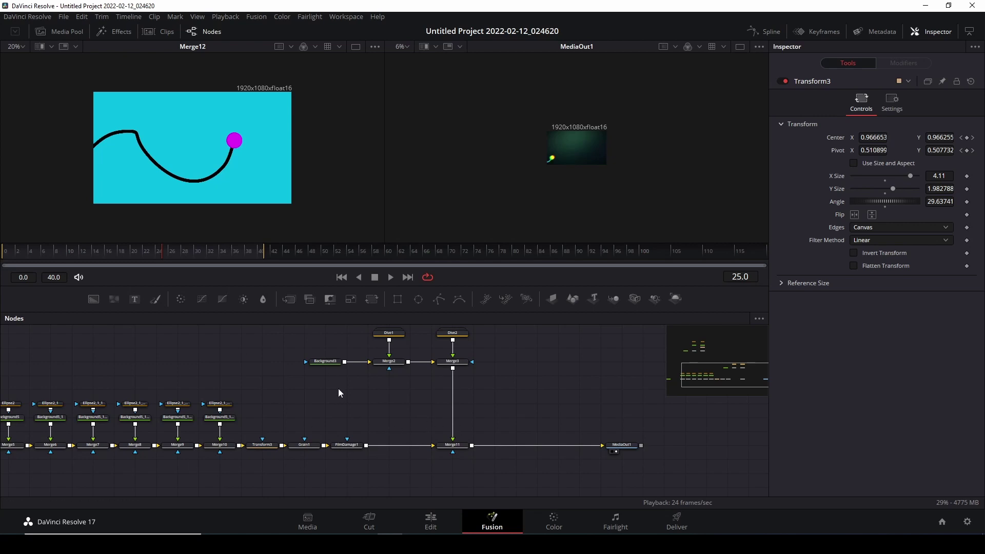
# Space FilmDamage1 farther from Grain1, and display Grain1 followed by FilmDamage1 in the first viewer
pyautogui.moveTo(340, 447); pyautogui.dragTo(360, 450)
pyautogui.click(304, 444)
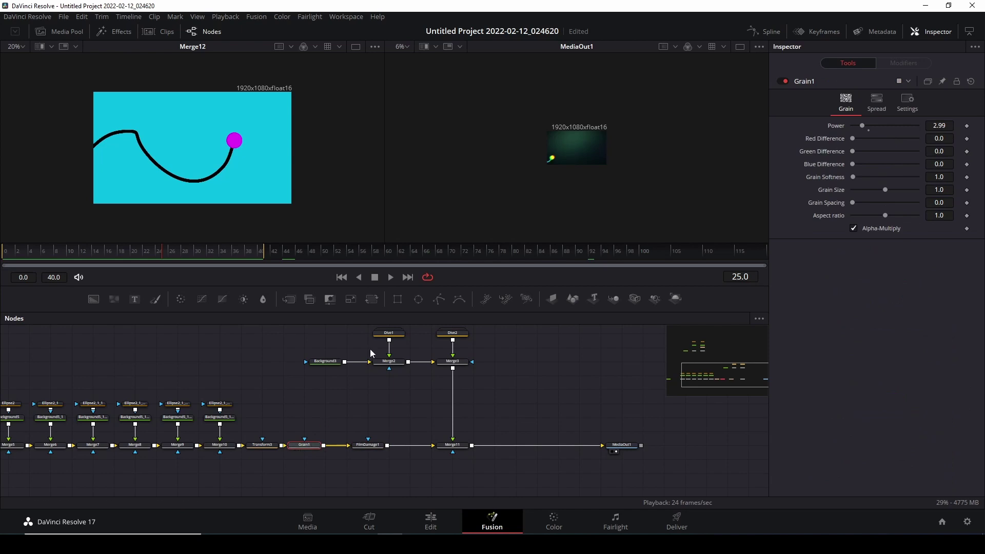
pyautogui.click(296, 451)
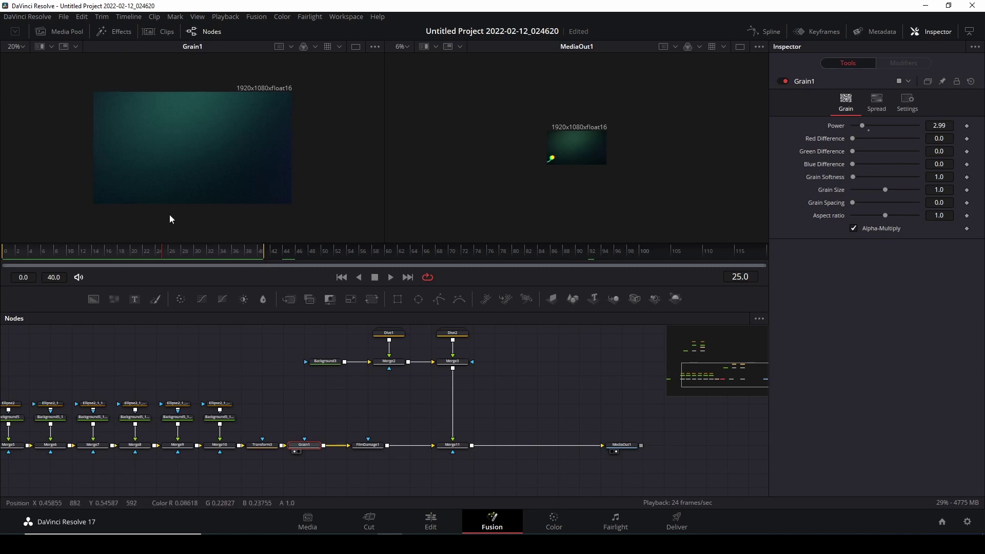
pyautogui.moveTo(364, 450); pyautogui.dragTo(192, 181)
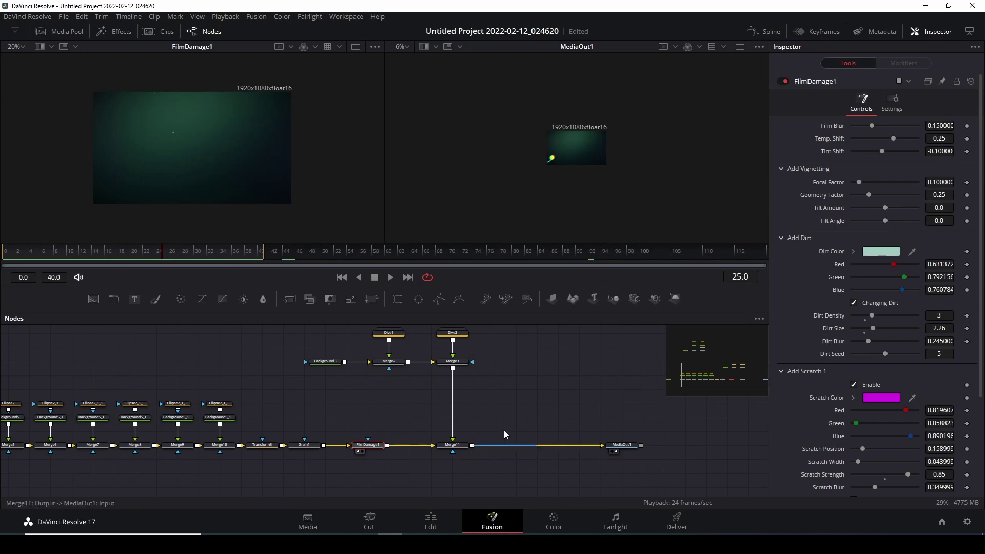
# Move MediaOut1 farther from Merge11, and briefly expand the Dive1 group to inspect XfChromaFuse1 and its neighbouring nodes
pyautogui.moveTo(587, 430); pyautogui.dragTo(470, 403)
pyautogui.moveTo(524, 441); pyautogui.dragTo(587, 440)
pyautogui.moveTo(436, 391); pyautogui.dragTo(466, 455)
pyautogui.doubleClick(324, 393)
pyautogui.moveTo(333, 368)
pyautogui.mouseDown()
pyautogui.moveTo(309, 321)
pyautogui.moveTo(325, 365)
pyautogui.mouseUp()
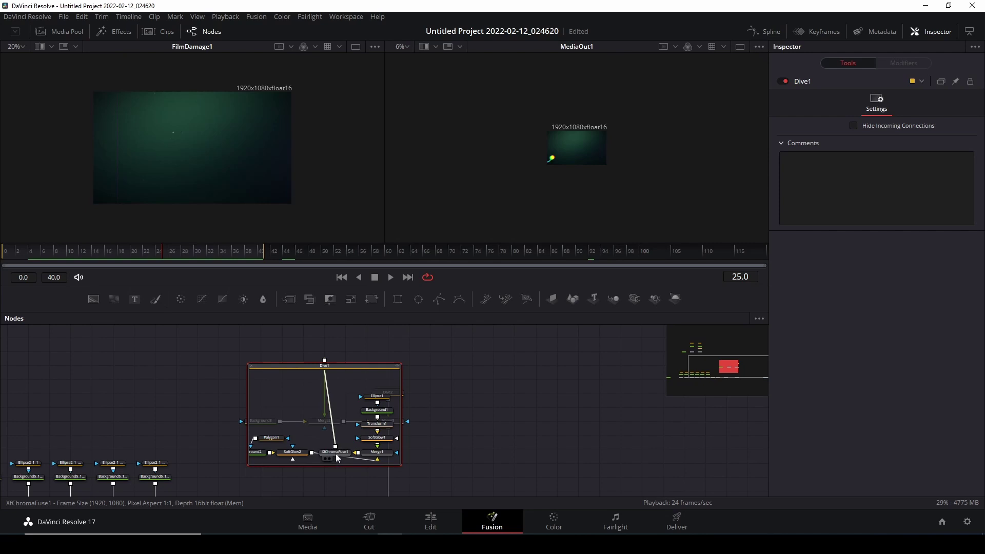
pyautogui.click(253, 365)
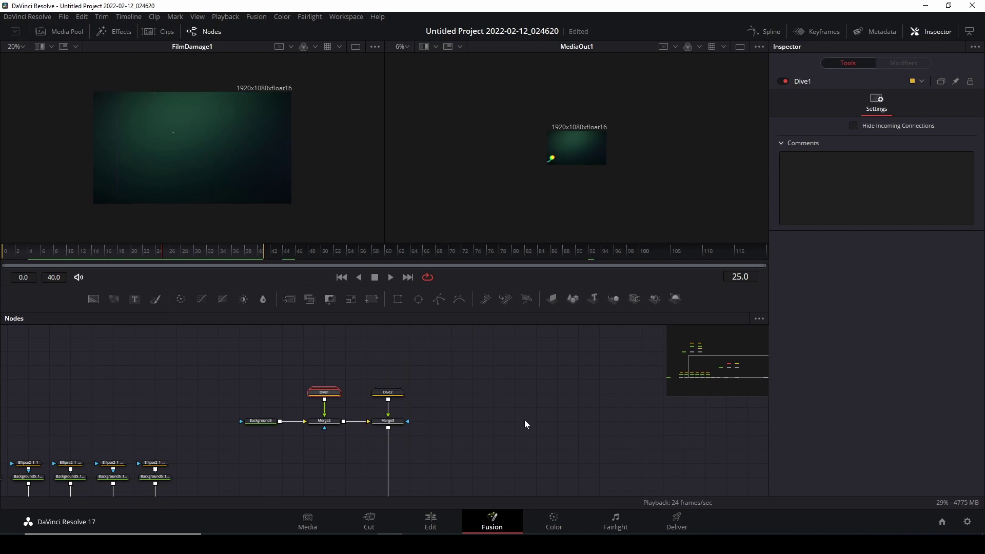
pyautogui.scroll(-3, 500, 399)
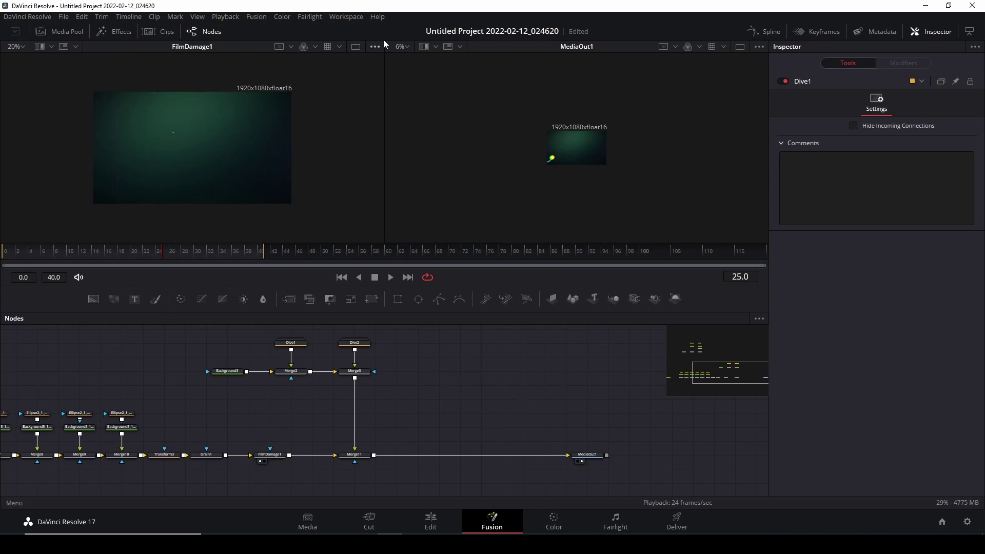
# View the timeline and the render queue, and play the rendered Diverging Path video from the Fusion Mograph desktop folder
pyautogui.click(432, 524)
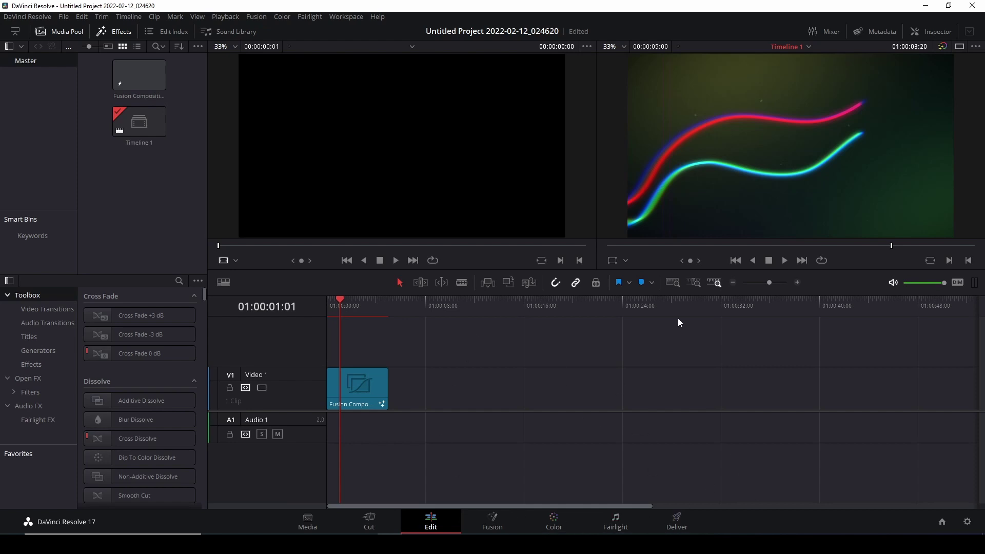
pyautogui.click(675, 524)
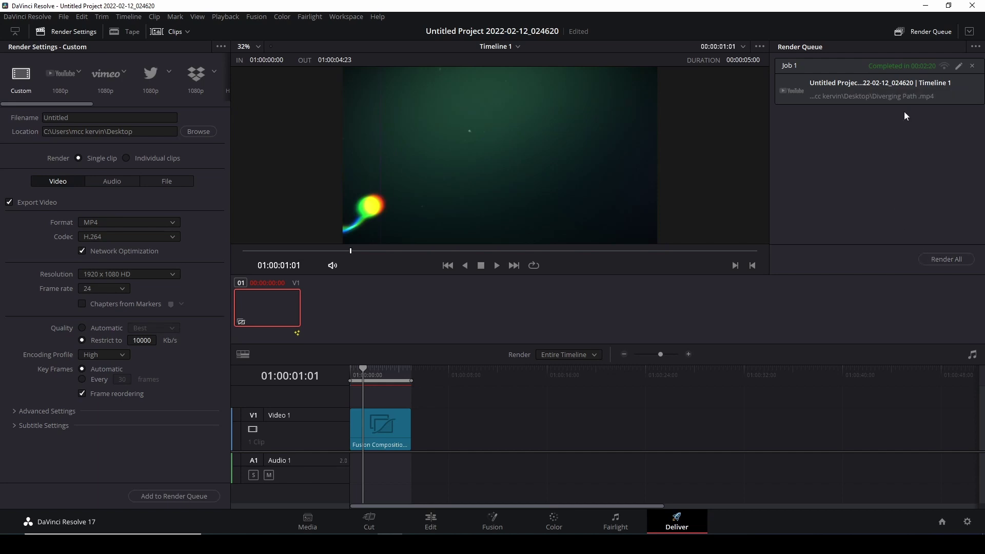
pyautogui.click(925, 6)
pyautogui.doubleClick(135, 75)
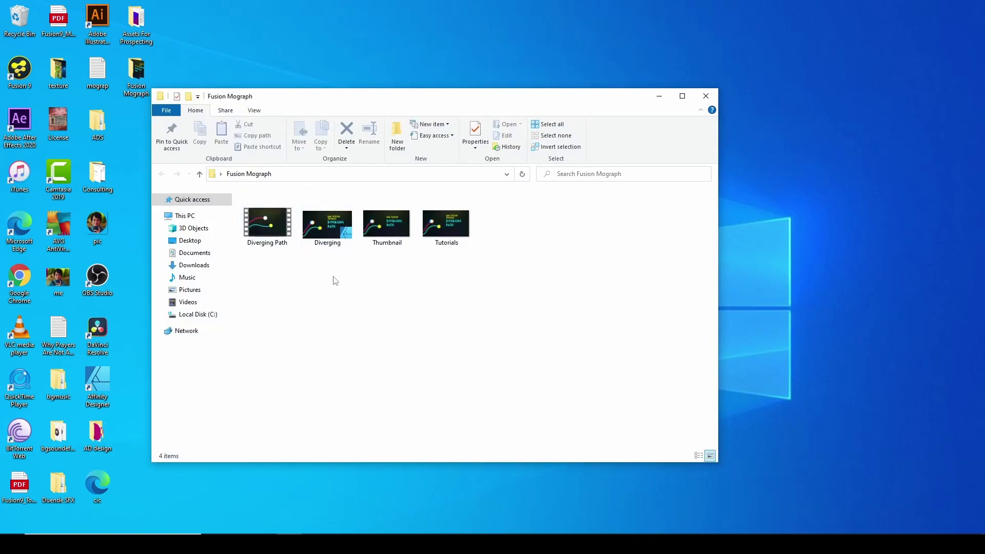
pyautogui.doubleClick(266, 224)
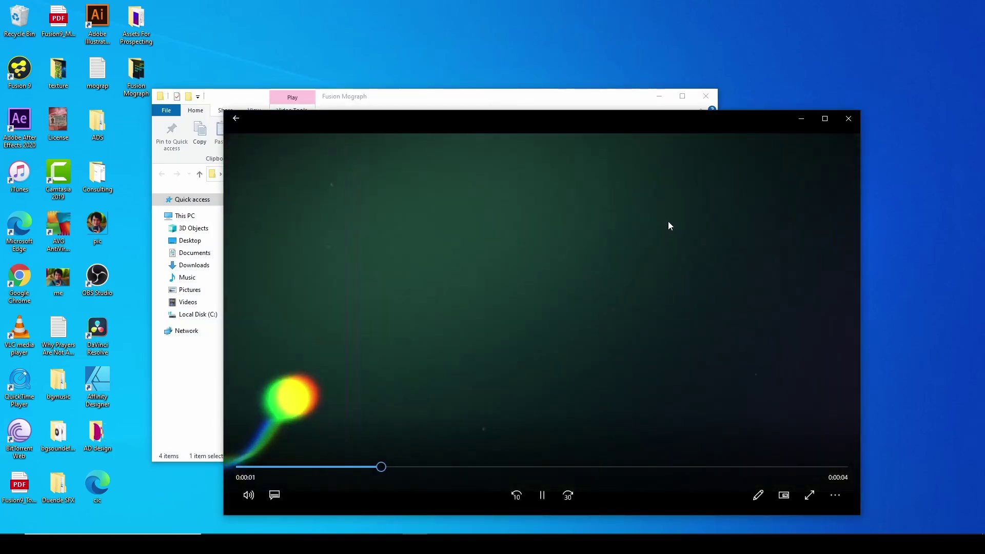
pyautogui.click(848, 119)
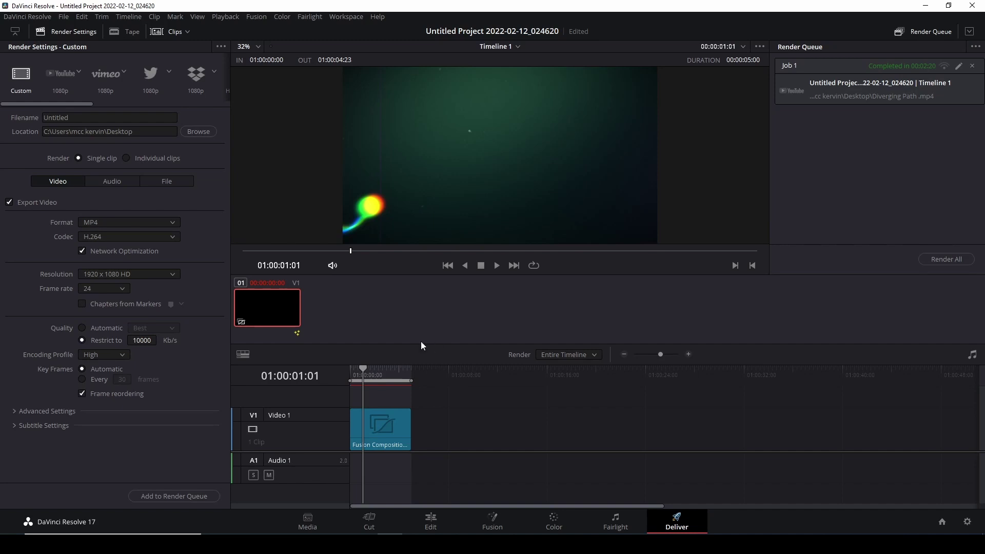
# Return to the Fusion composition, move the playhead to frame 63, and reduce the viewers' height to enlarge the node area
pyautogui.click(488, 522)
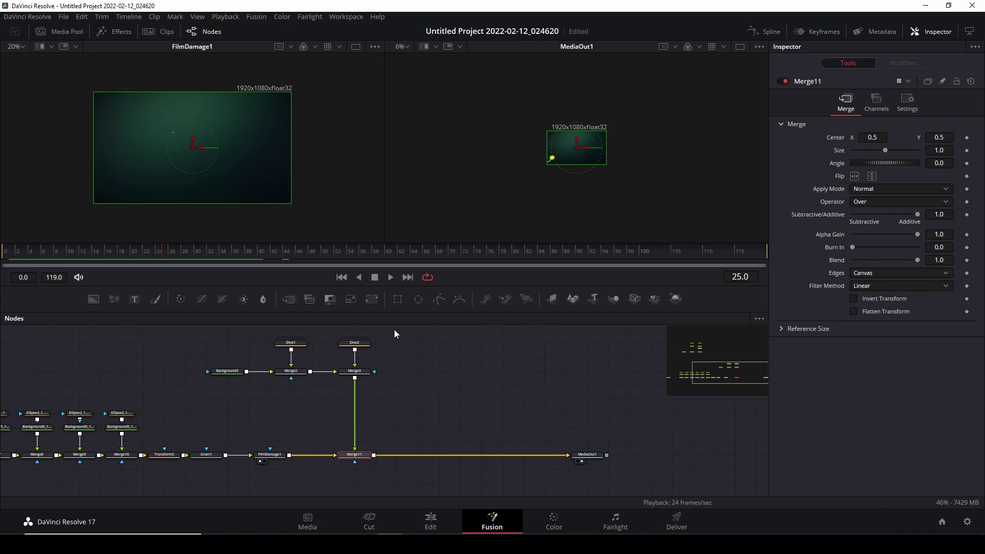
pyautogui.click(404, 249)
pyautogui.moveTo(408, 233); pyautogui.dragTo(404, 221)
pyautogui.moveTo(409, 337); pyautogui.dragTo(510, 360)
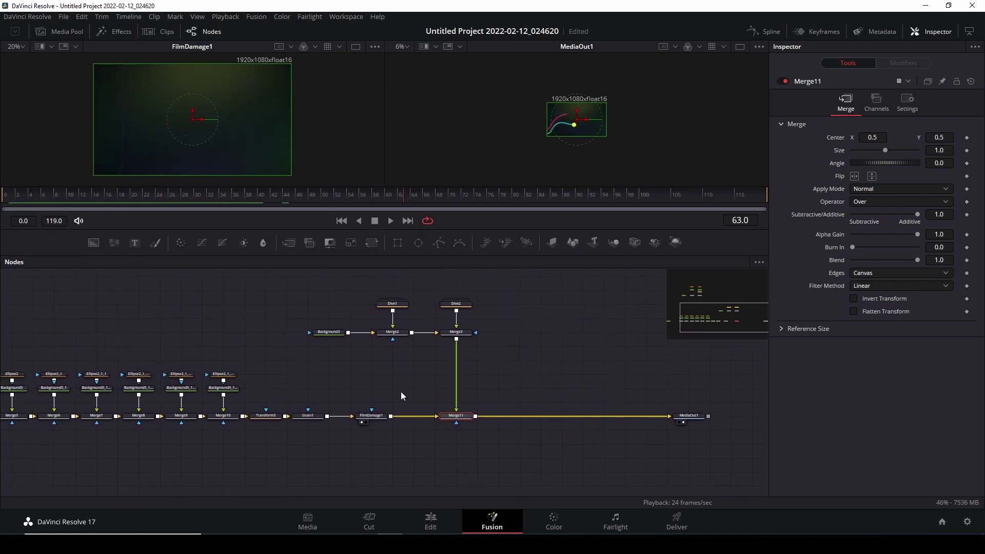